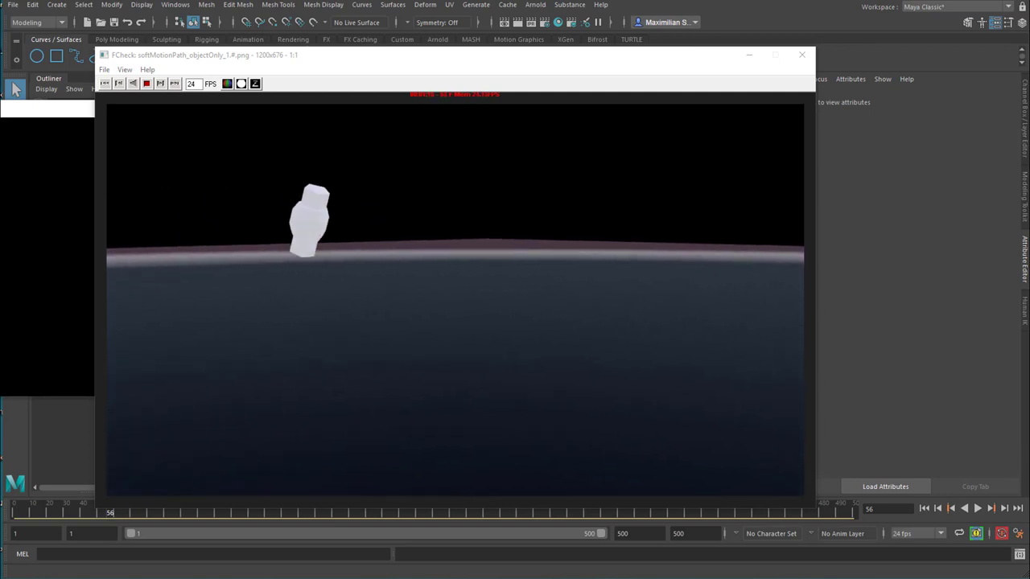
Rewind the curve simulation to frame 1 and select turbulenceField1 in the Outliner.
left_click(924, 509)
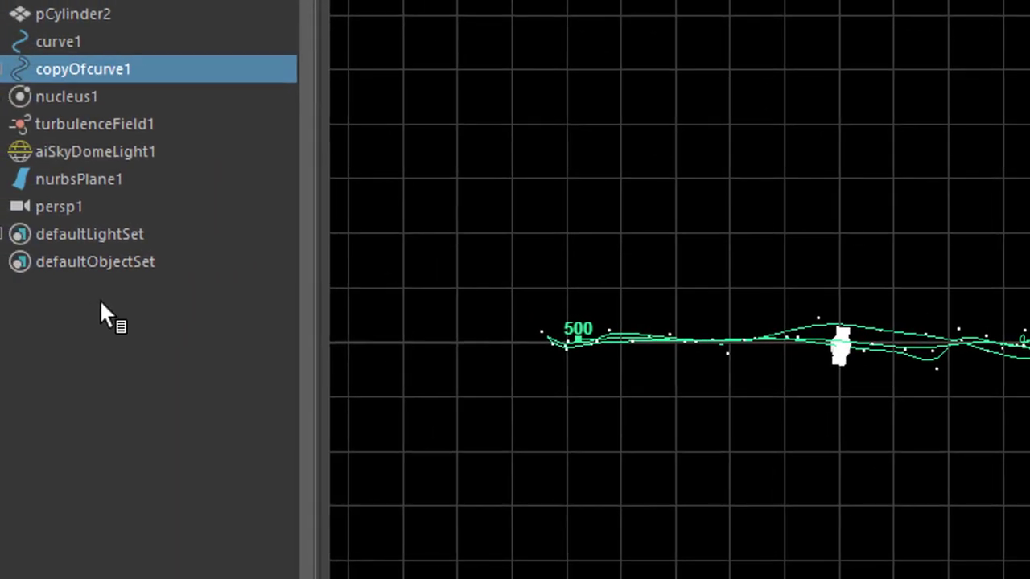
left_click(85, 123)
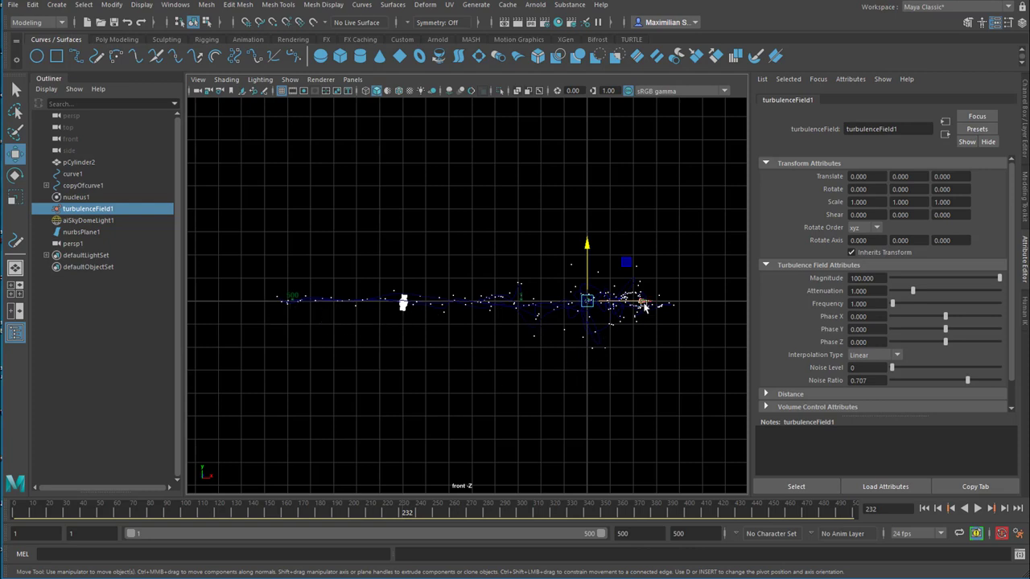
Slide turbulenceField1 left along X, then select copyOfcurve1 and replay its simulation.
left_click_drag(646, 304, 433, 320)
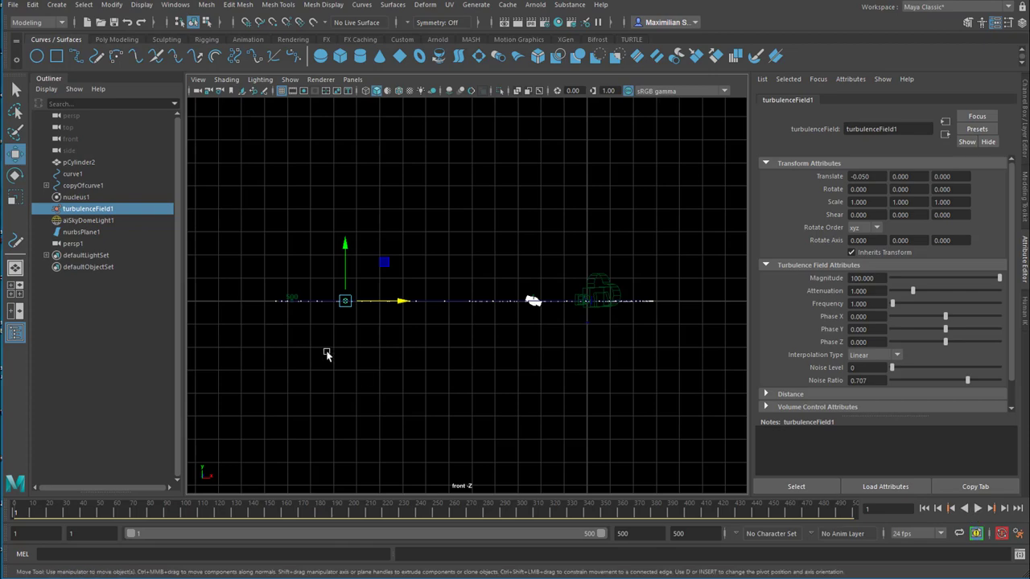
left_click(85, 187)
left_click(978, 509)
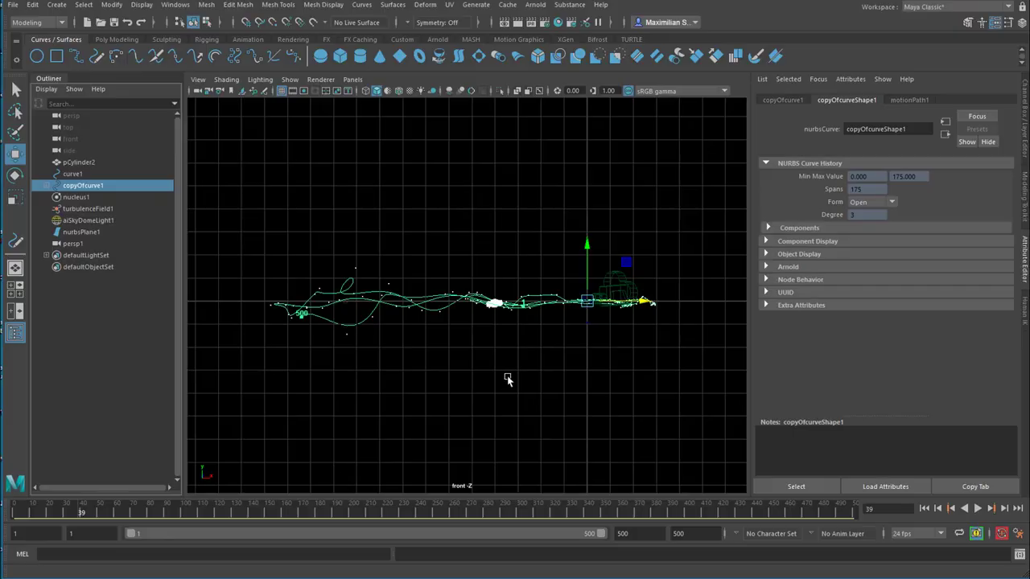
Restore the normal viewport layout and replay the simulation from frame 1, stopping at frame 96.
key("space")
key("space")
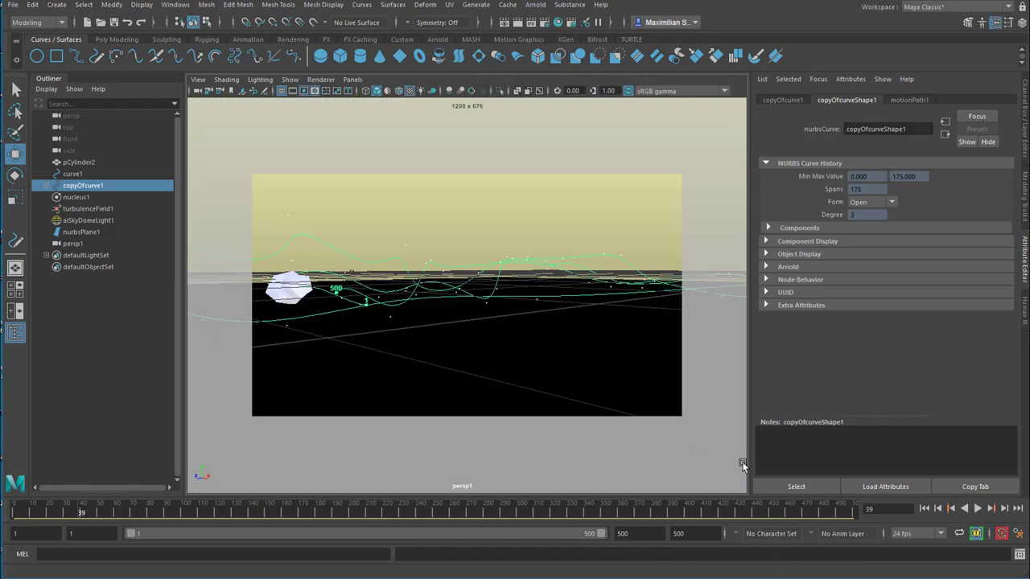
left_click(923, 508)
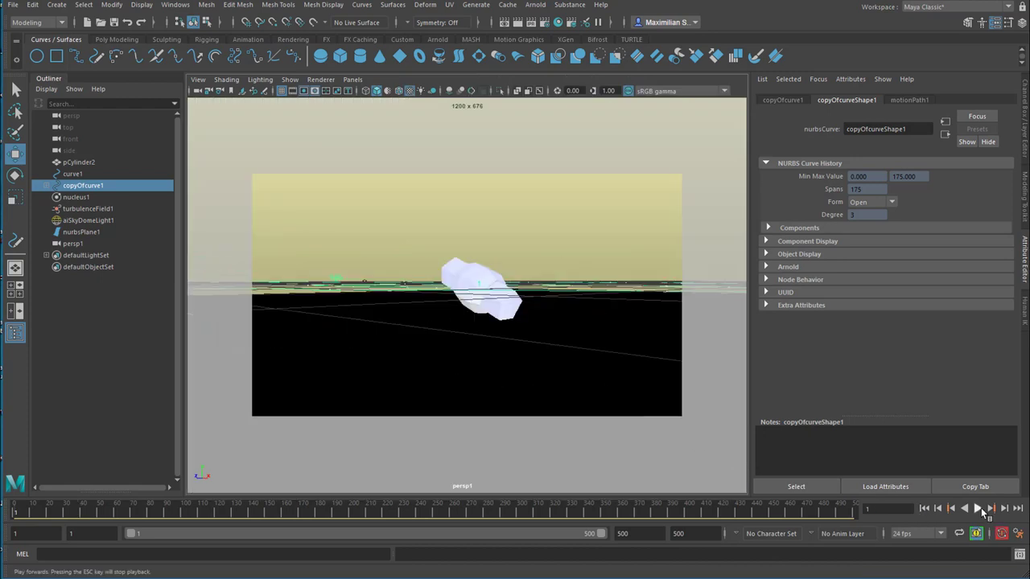
left_click(979, 508)
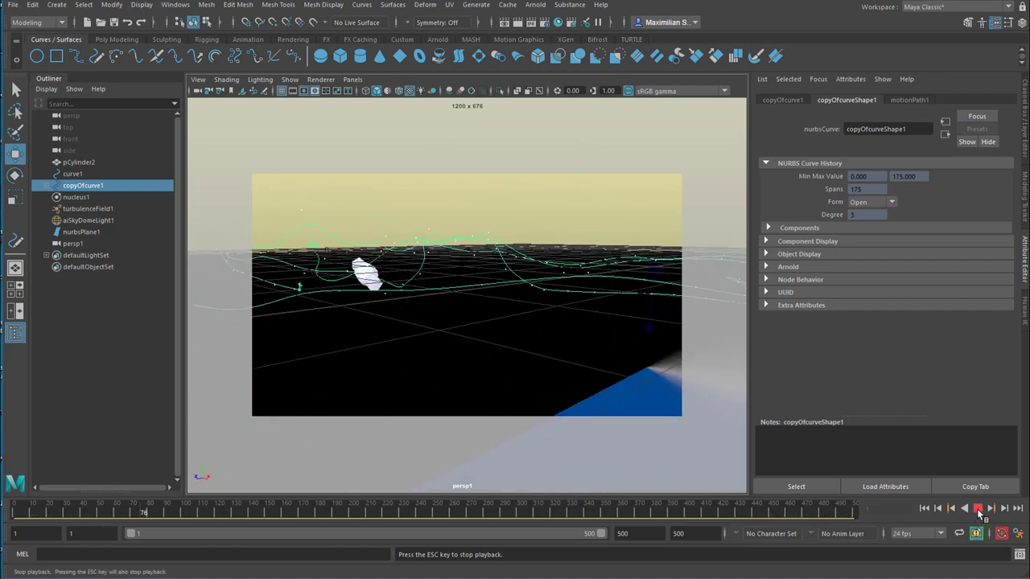
left_click(977, 508)
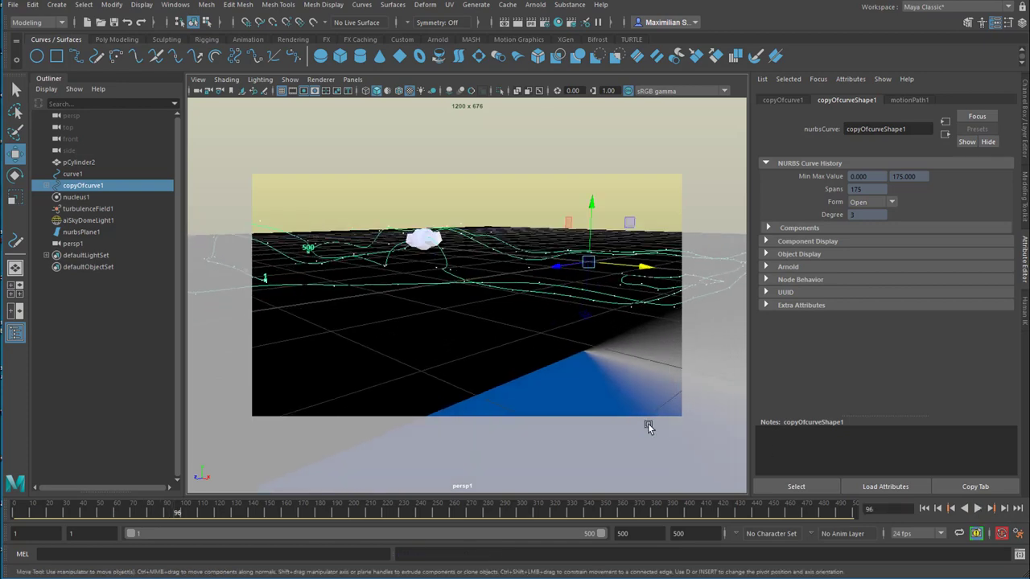
Start a new scene, discarding the old scene's unsaved changes.
left_click(14, 5)
left_click(25, 22)
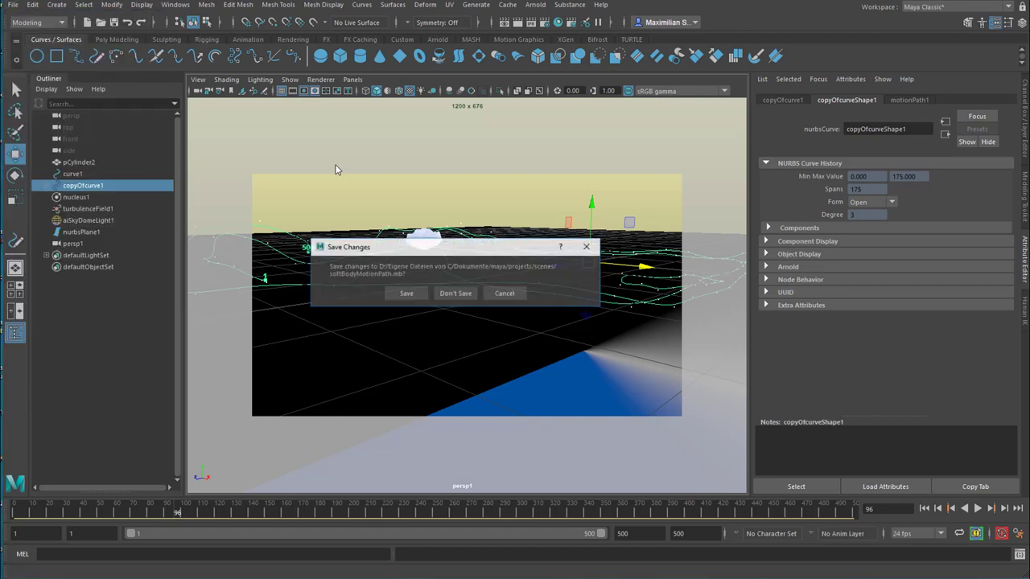
left_click(455, 294)
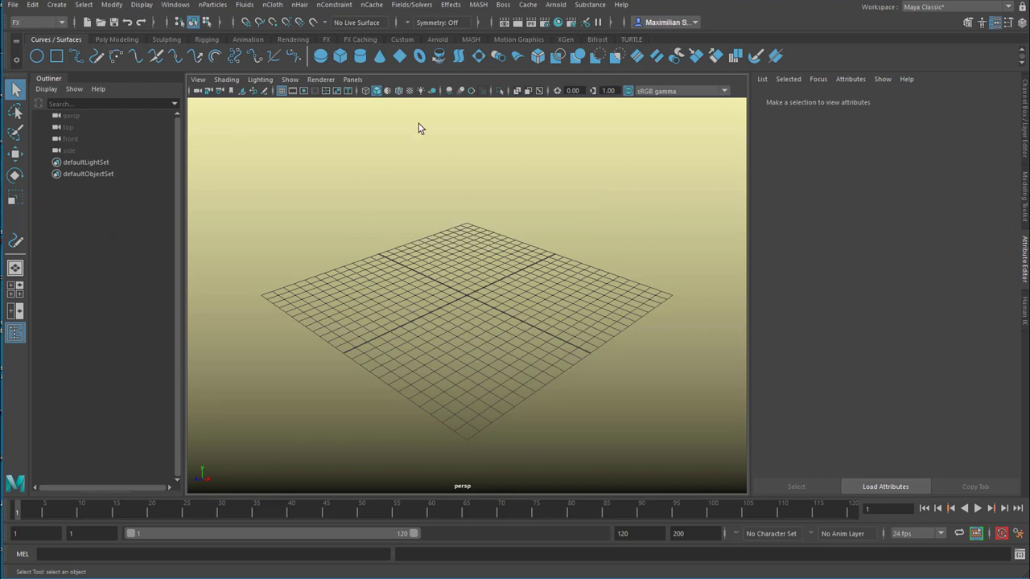
Create a polygon platonic solid, pPlatonic1, at the grid origin from the Poly Modeling shelf.
left_click(120, 40)
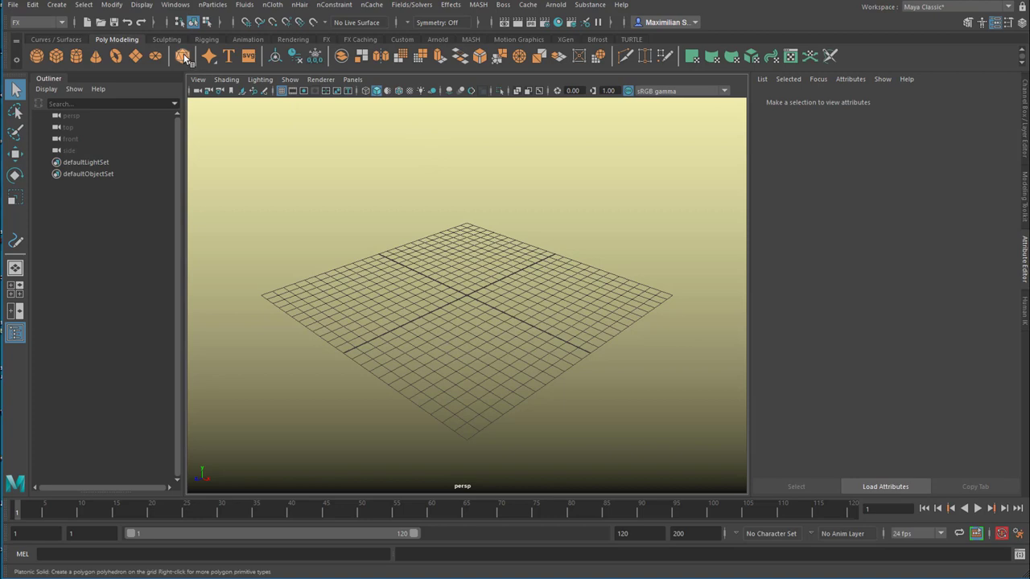
left_click(183, 55)
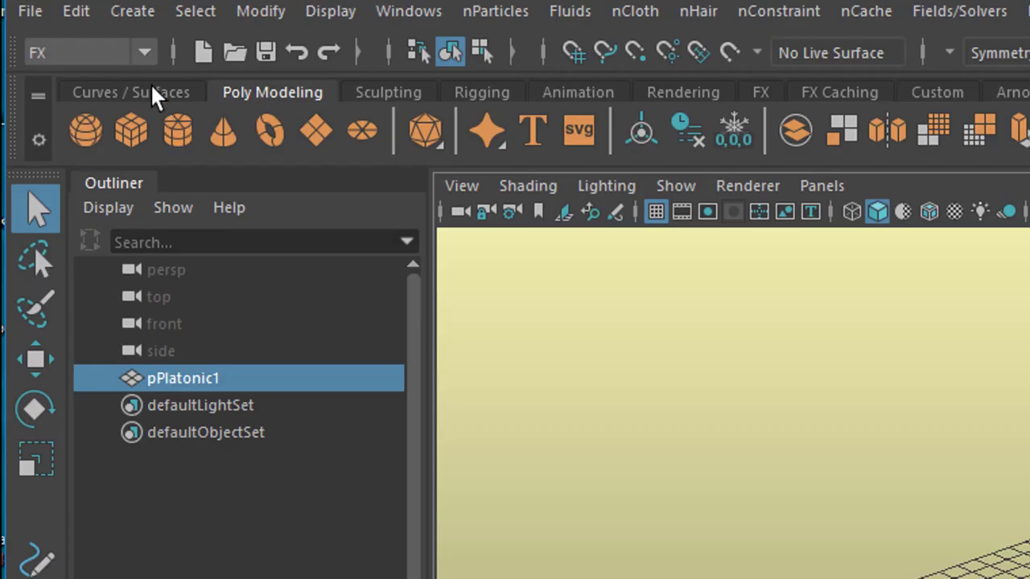
left_click(151, 89)
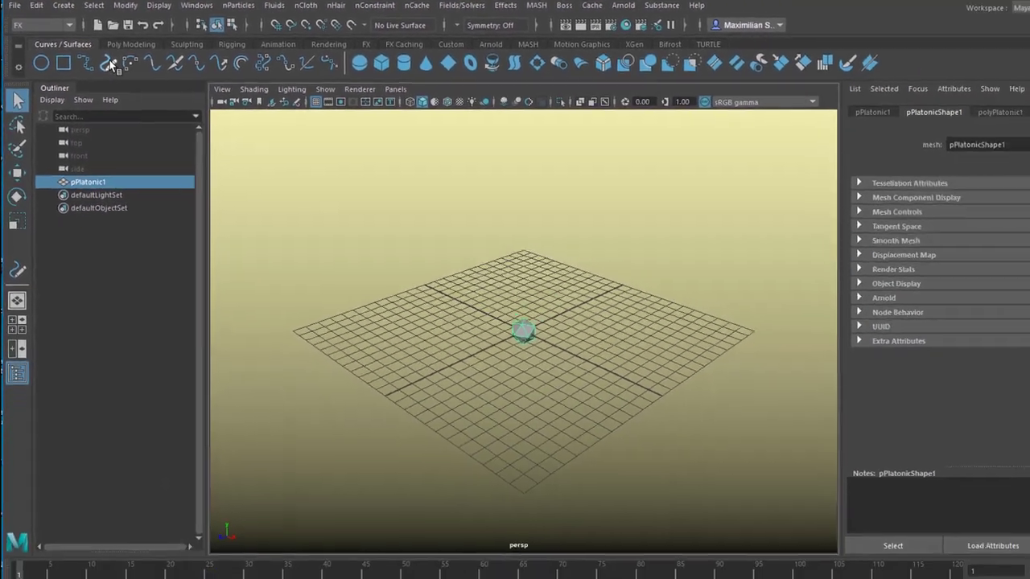
Draw curve1, a long freehand pencil curve winding across the grid around the platonic solid.
left_click(108, 64)
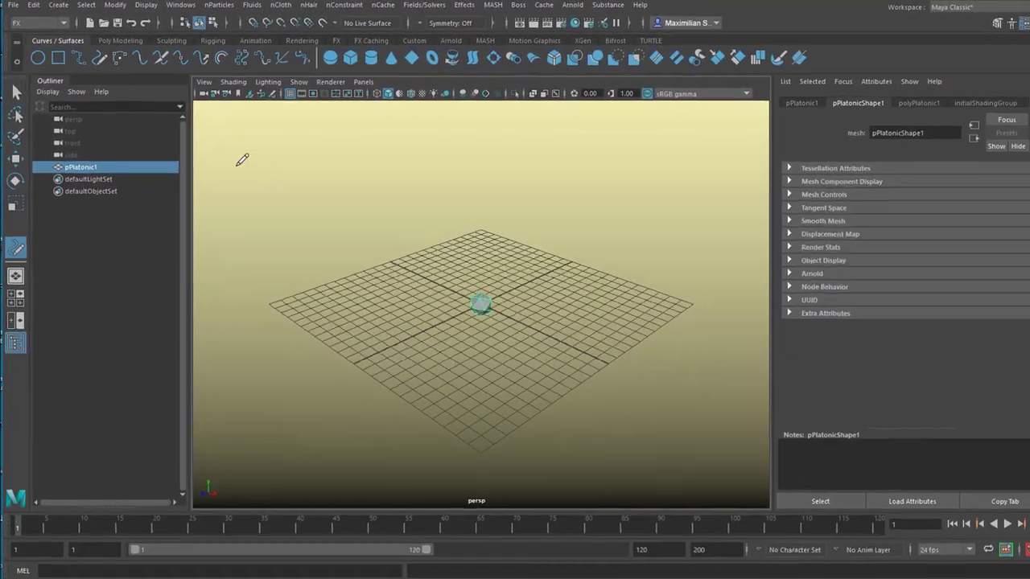
left_click_drag(409, 337, 432, 340, "alt")
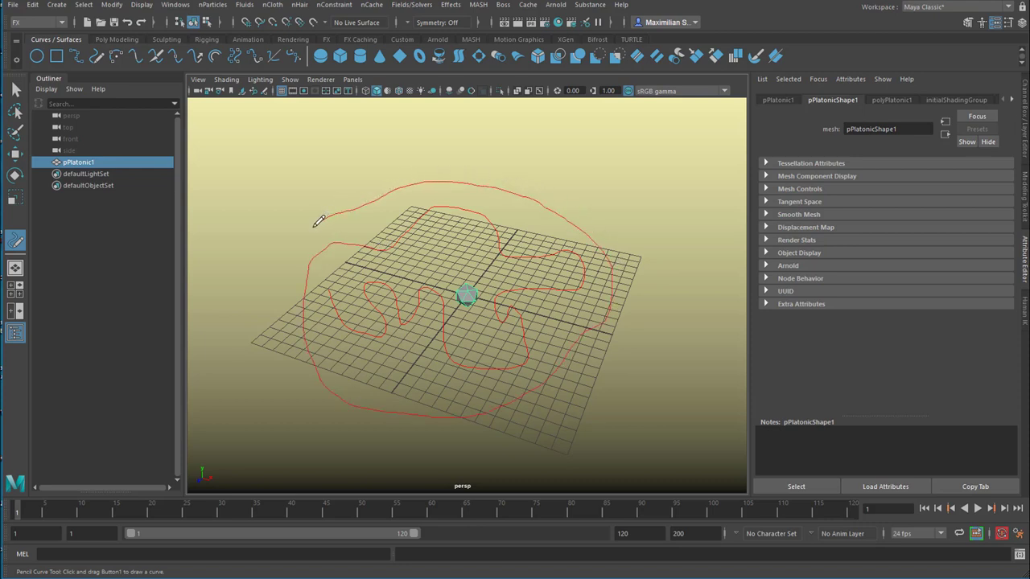
left_click_drag(319, 222, 318, 222)
left_click_drag(435, 411, 523, 340, "alt")
left_click_drag(437, 344, 199, 247, "alt")
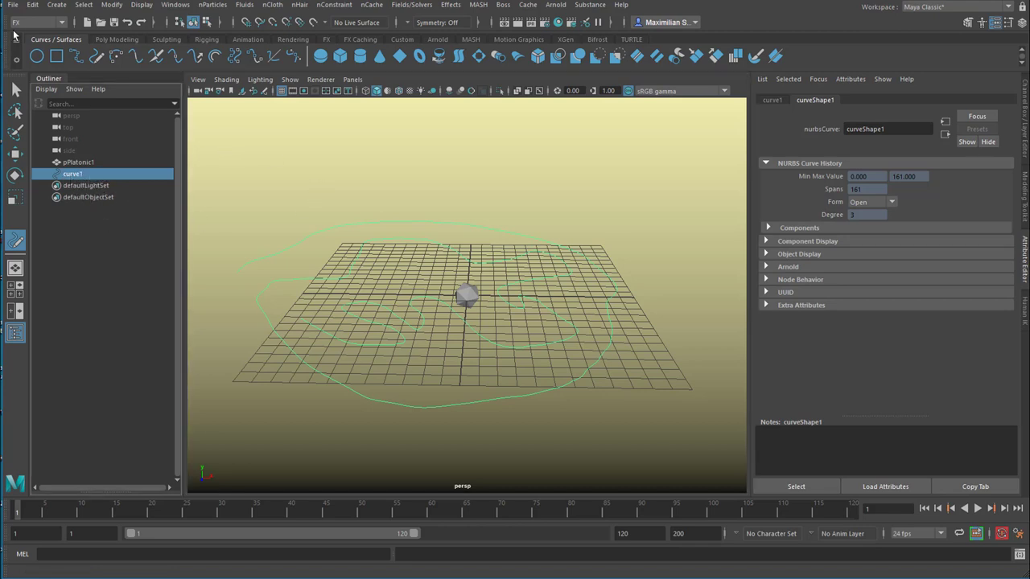
Keep the FX menu set active and show the nParticles menu with its Soft Body entry.
left_click(65, 26)
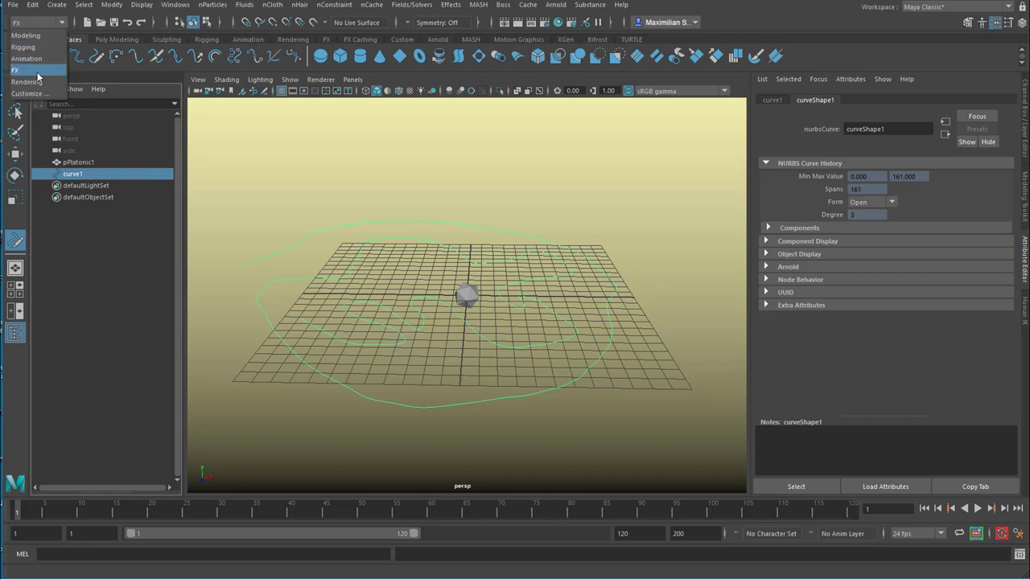
left_click(56, 76)
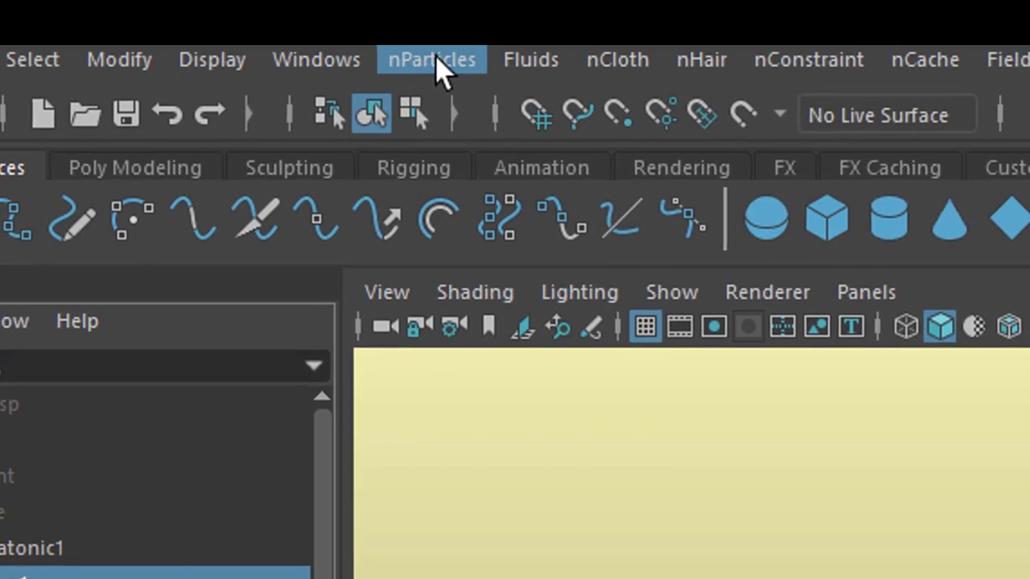
left_click(441, 69)
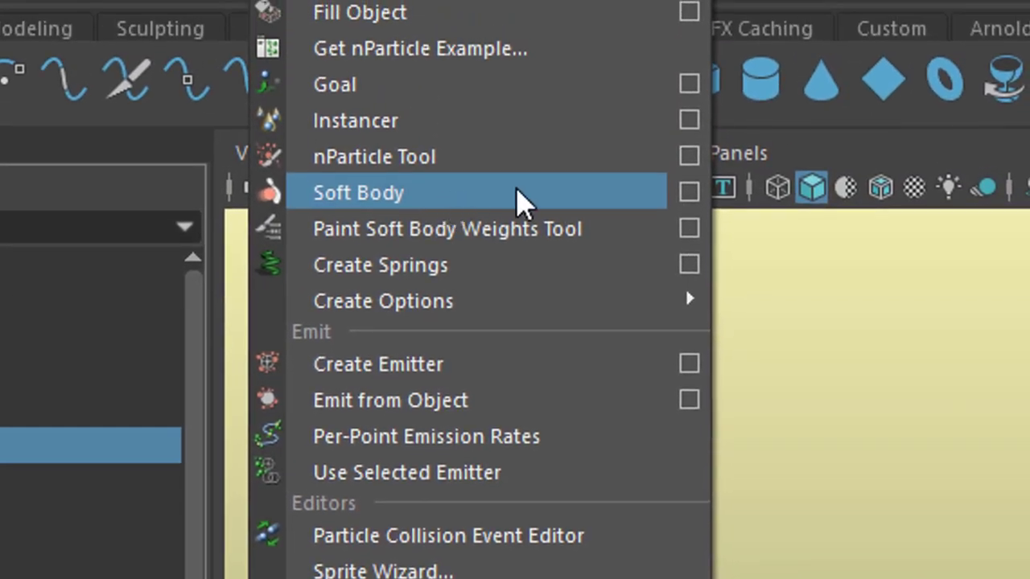
Make a soft-body duplicate of the curve, hiding the original and using it as a goal at weight 0.5.
left_click(687, 191)
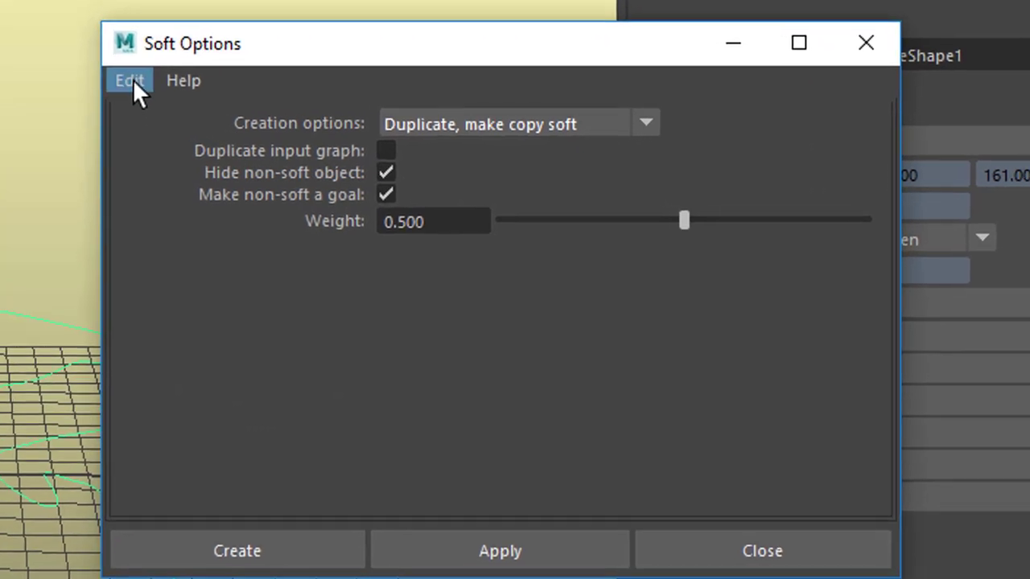
left_click(131, 79)
left_click(163, 140)
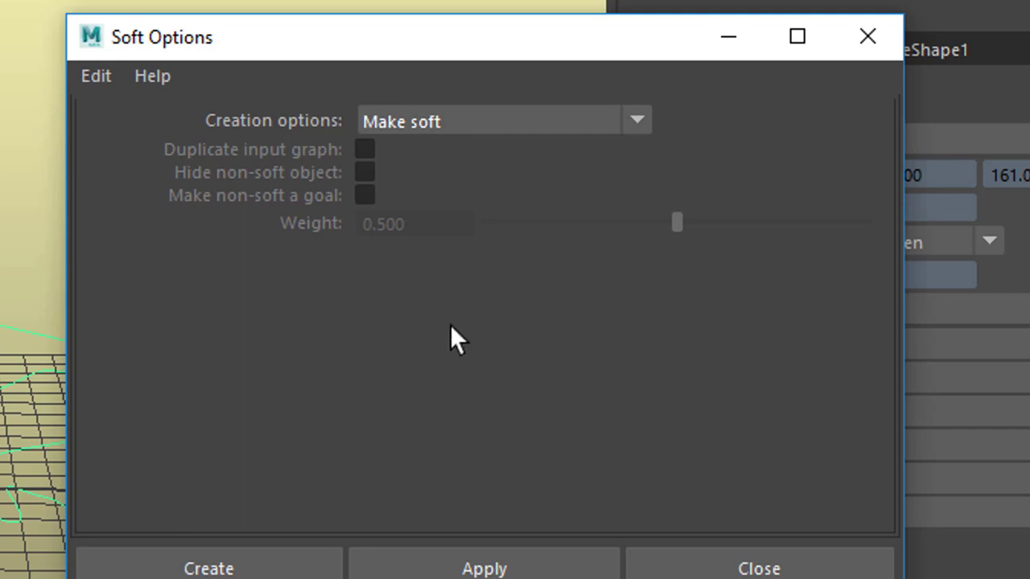
left_click(638, 121)
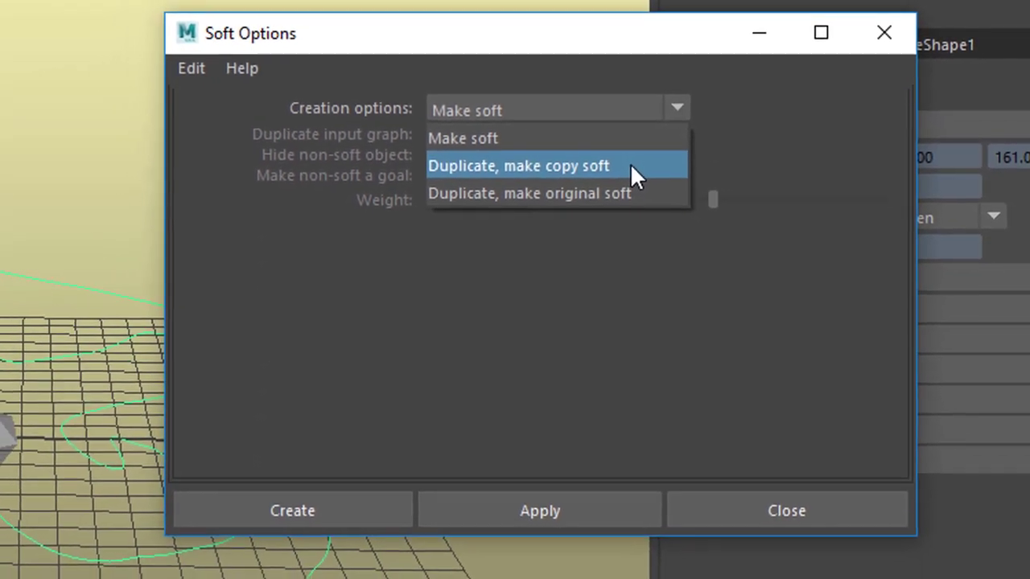
left_click(628, 171)
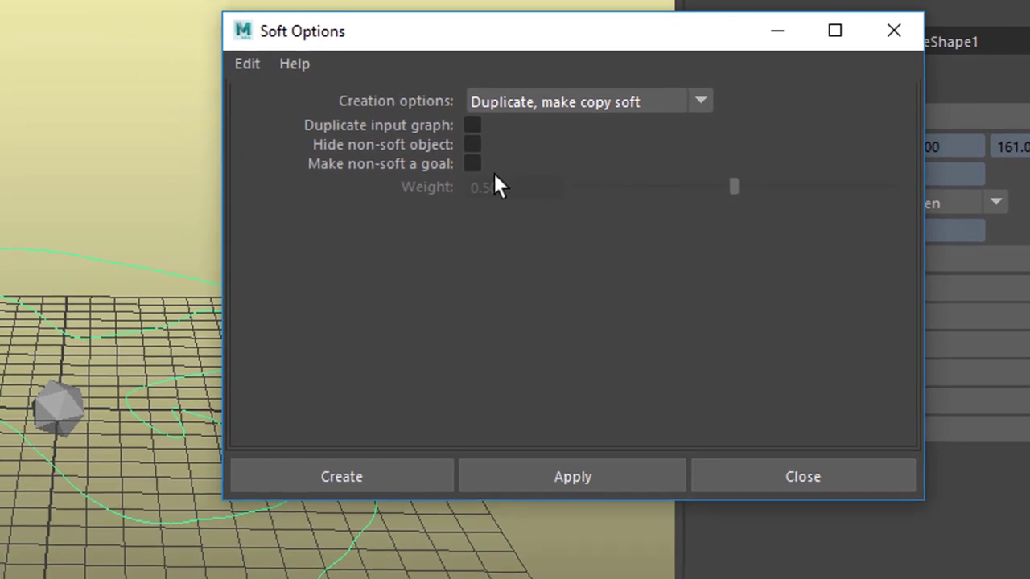
left_click(464, 146)
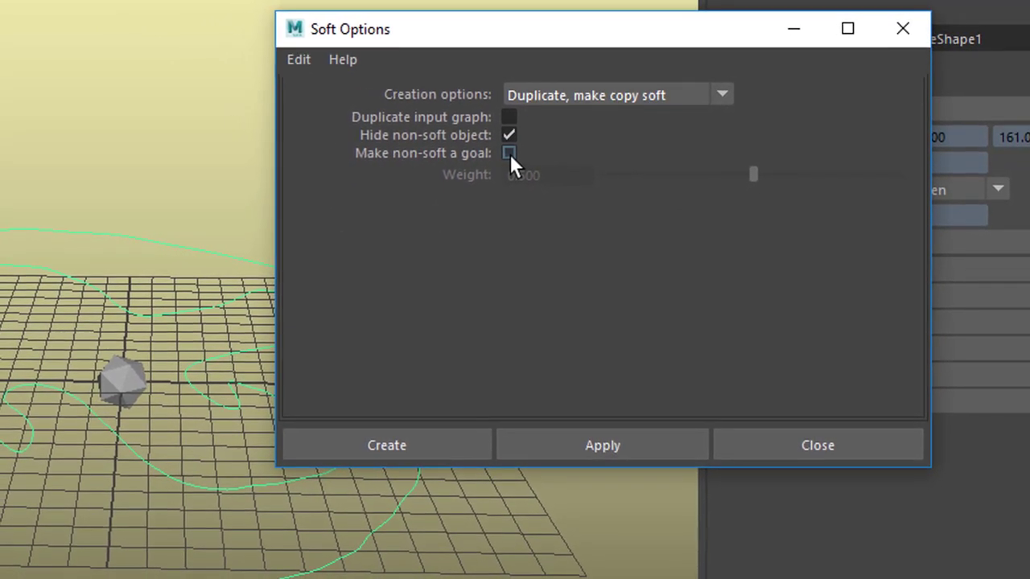
left_click(509, 154)
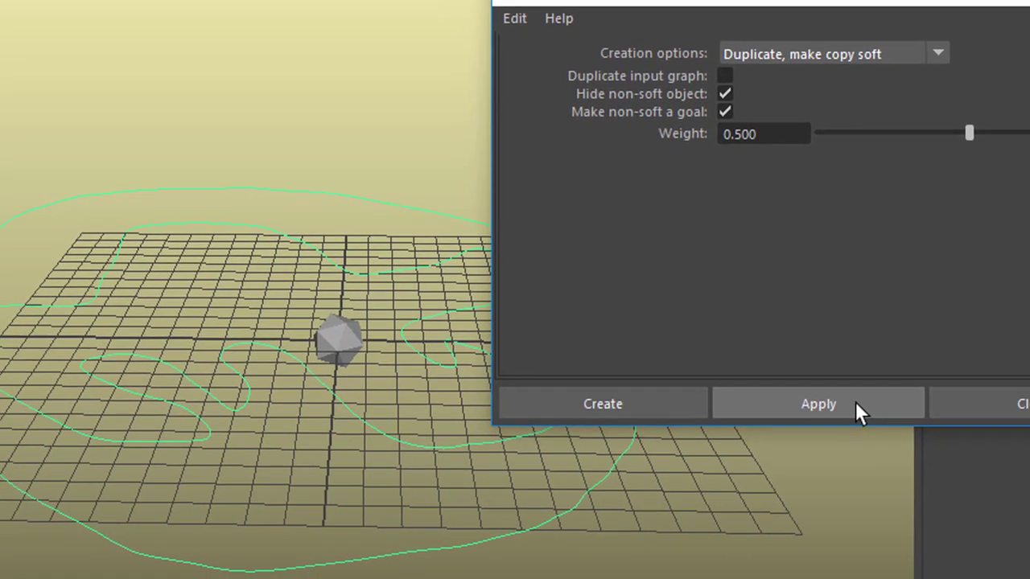
left_click(888, 395)
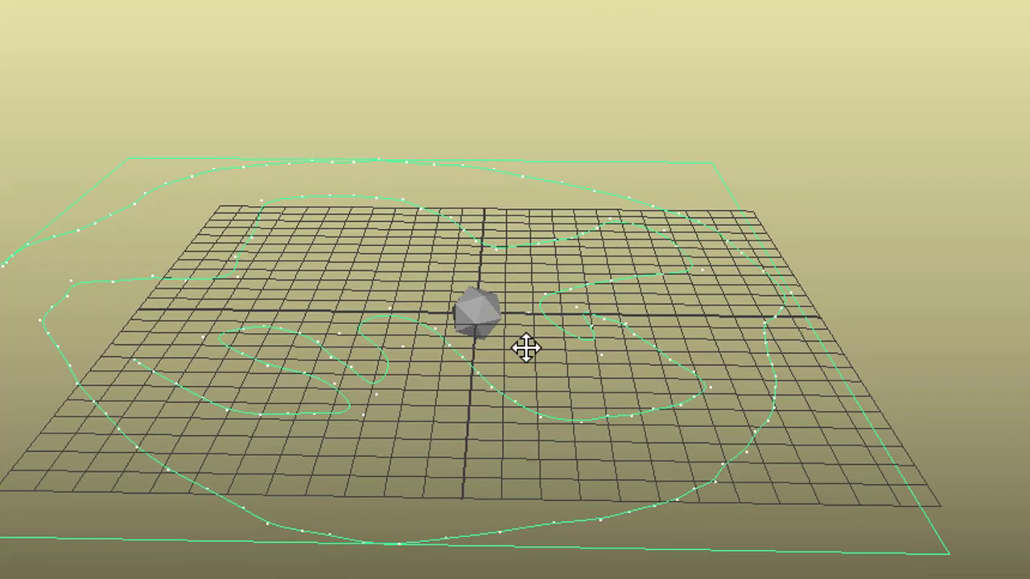
Add a turbulence field, turbulenceField1, to the soft-body curve.
left_click_drag(643, 337, 633, 348, "alt")
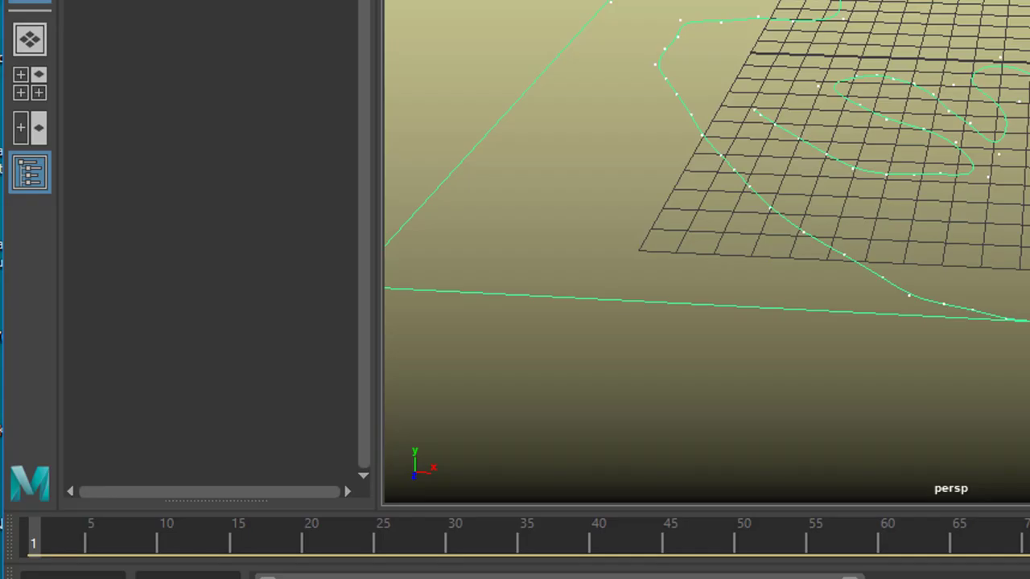
key("alt+v")
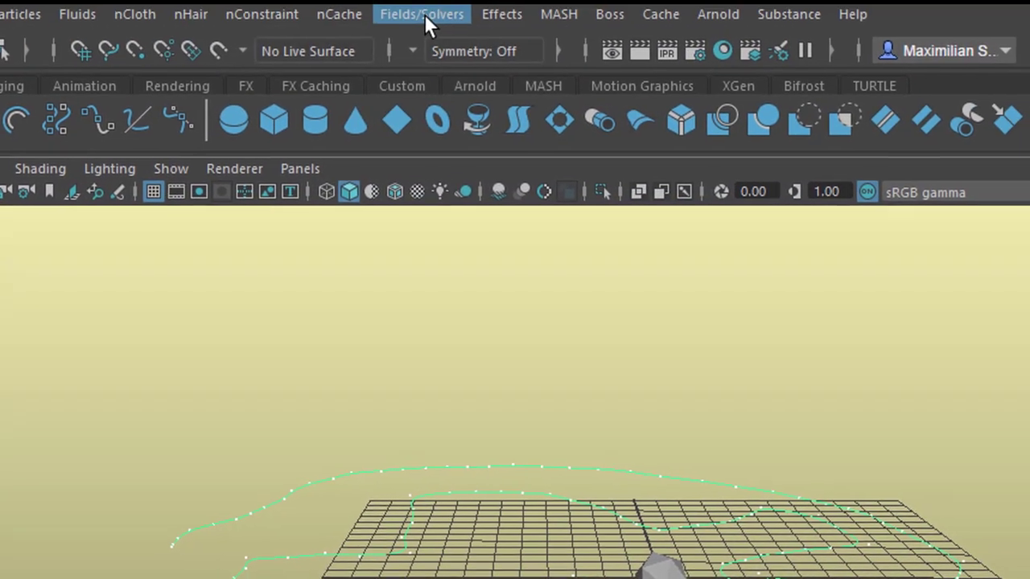
left_click(411, 35)
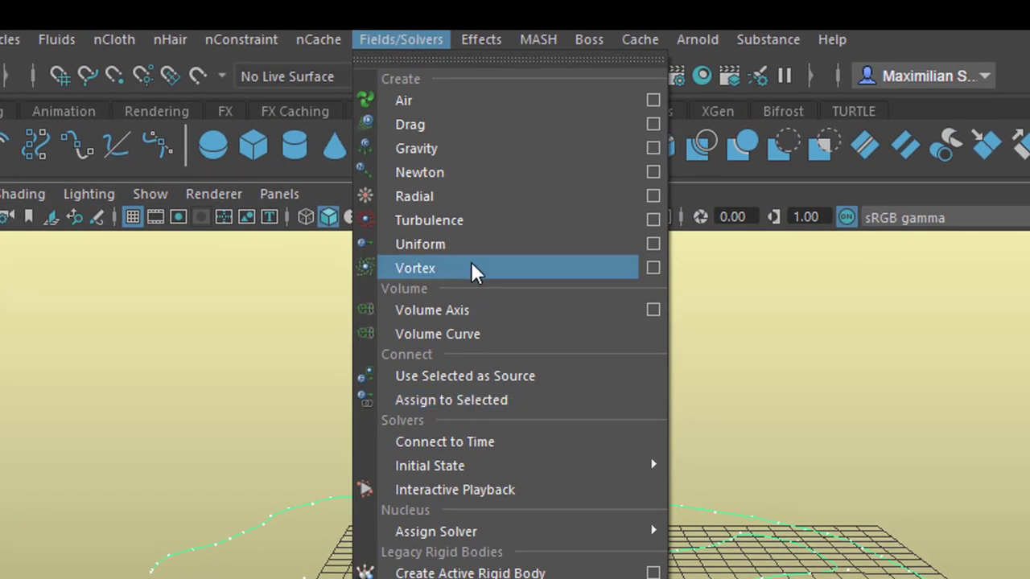
left_click(473, 224)
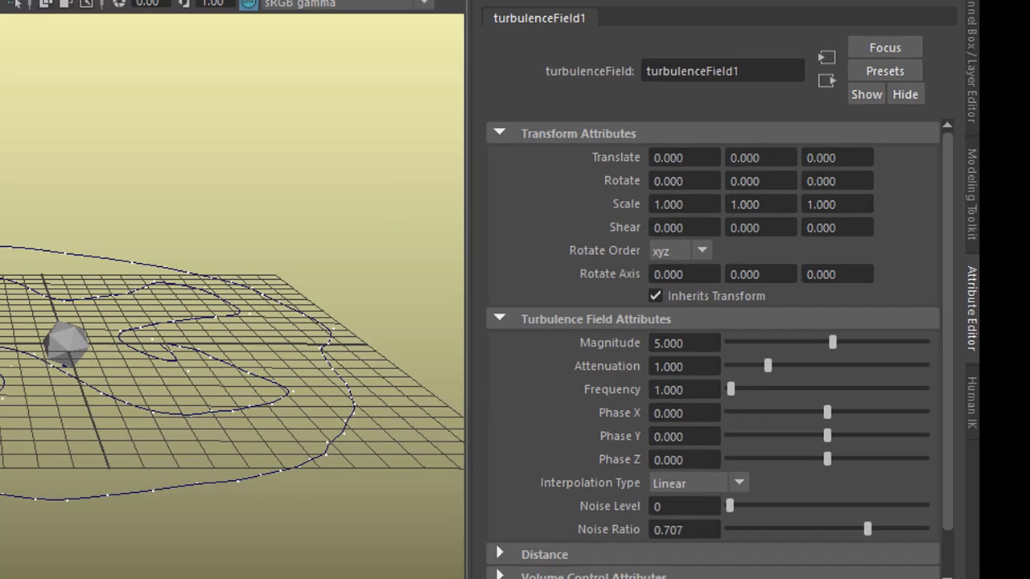
Preview the turbulence playback and set turbulenceField1's Magnitude to 1000.
left_click(979, 509)
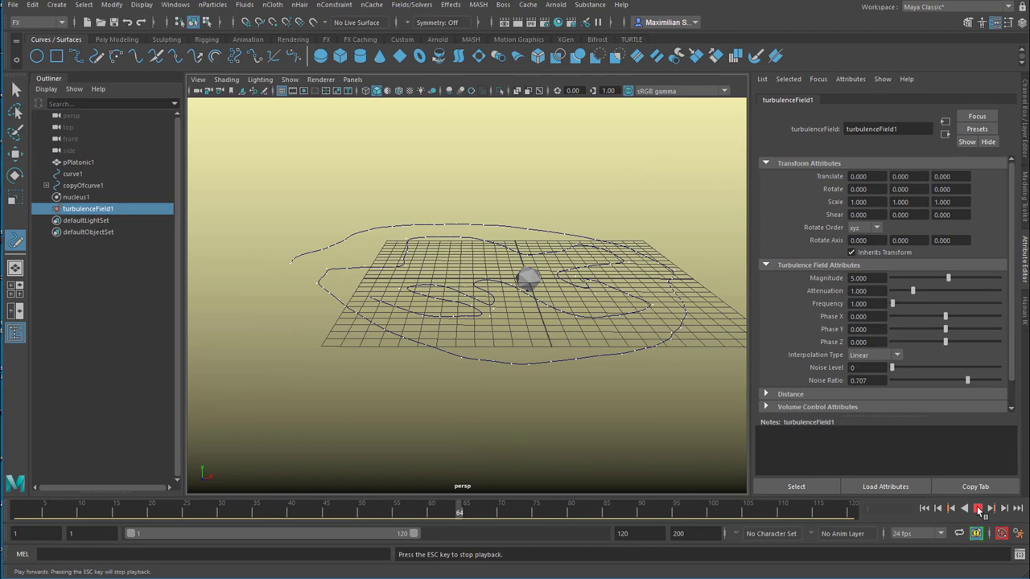
left_click(979, 510)
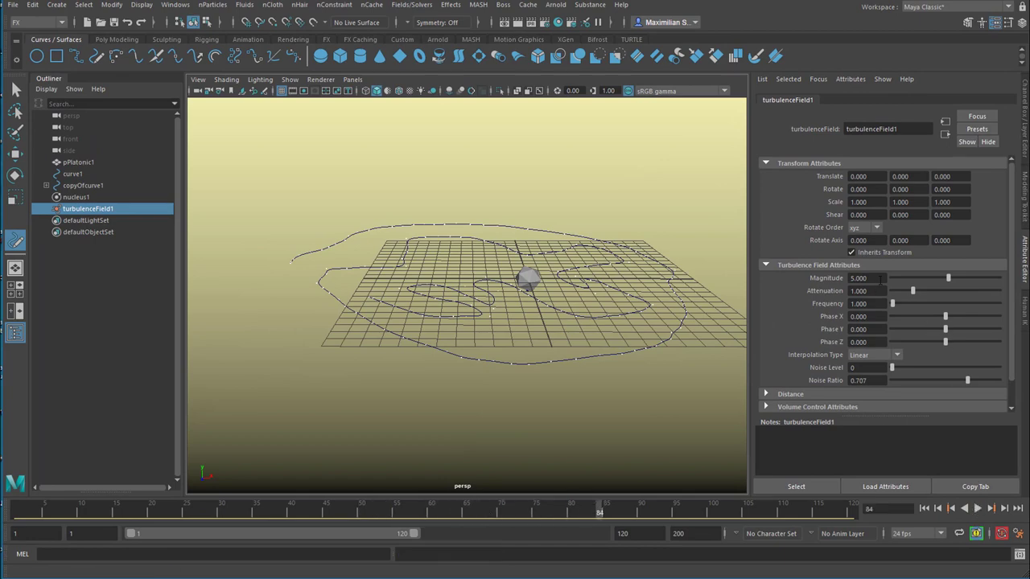
type("1000")
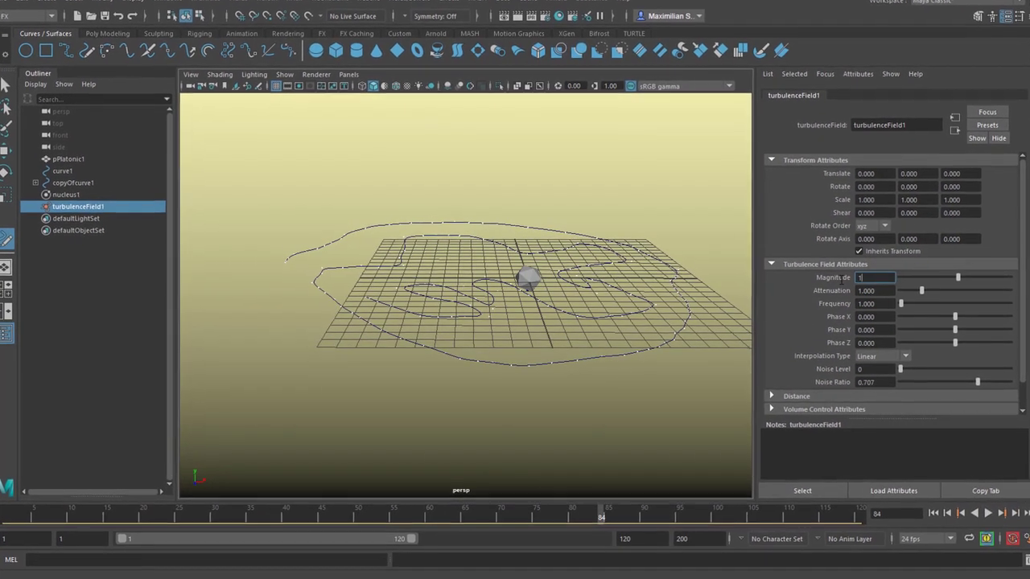
key("Return")
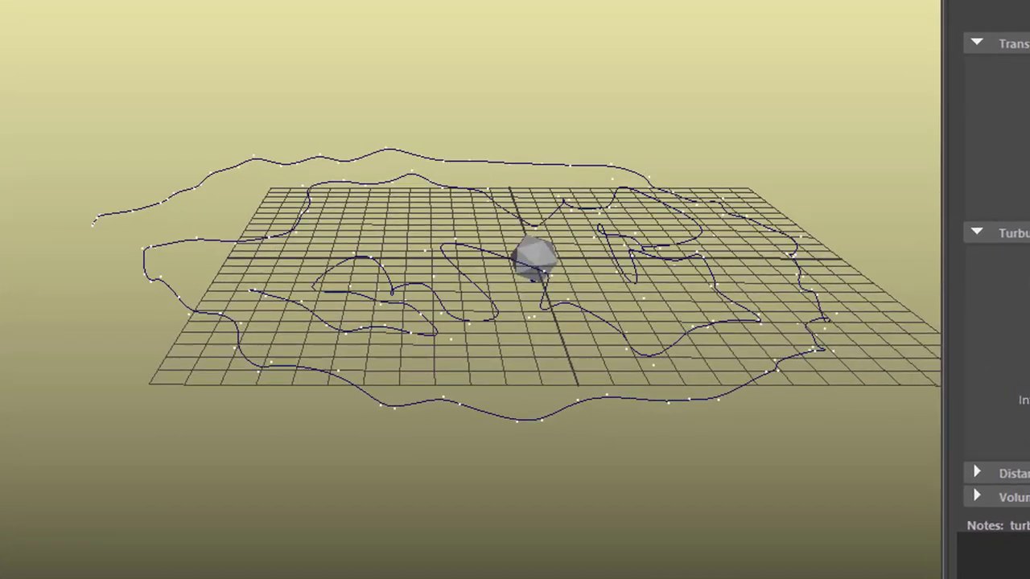
Set the timeline's playback end frame to 400.
left_click_drag(772, 455, 758, 494, "alt")
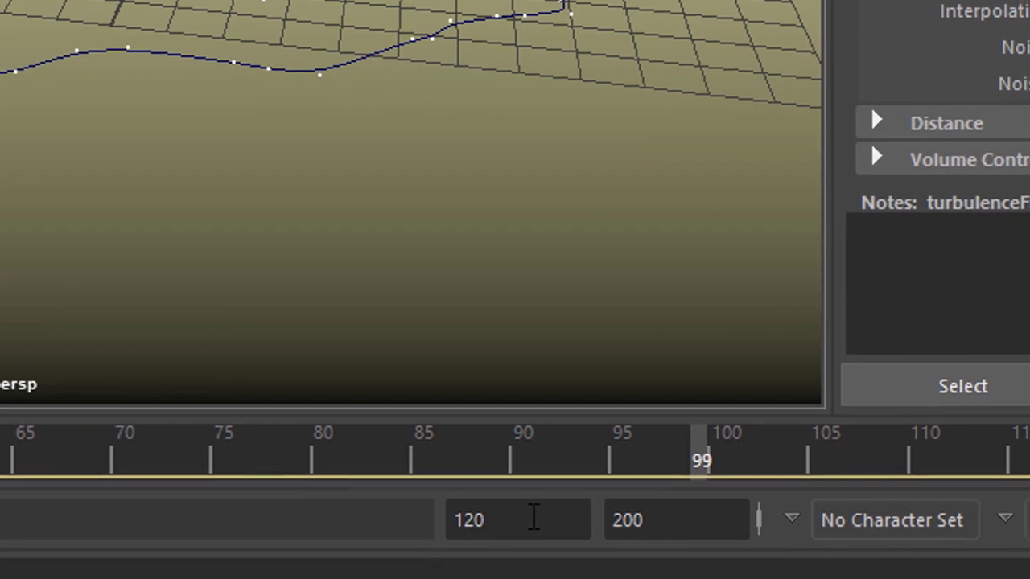
double_click(578, 570)
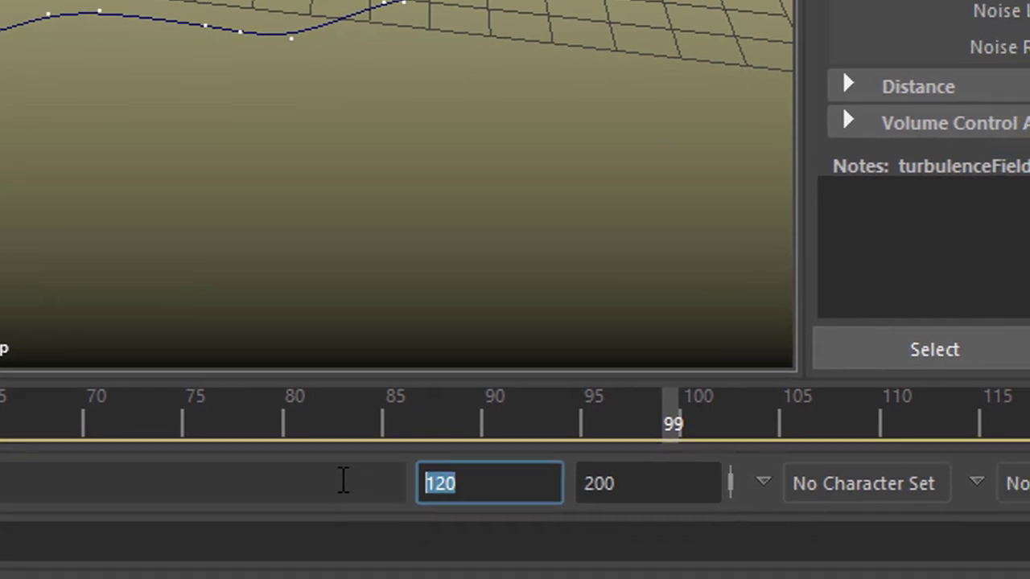
type("400")
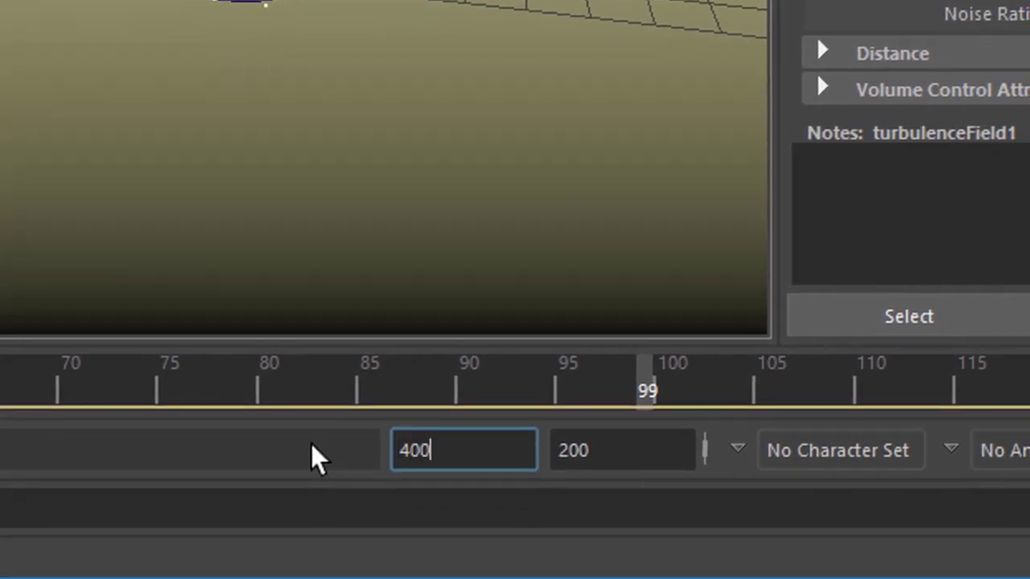
key("Return")
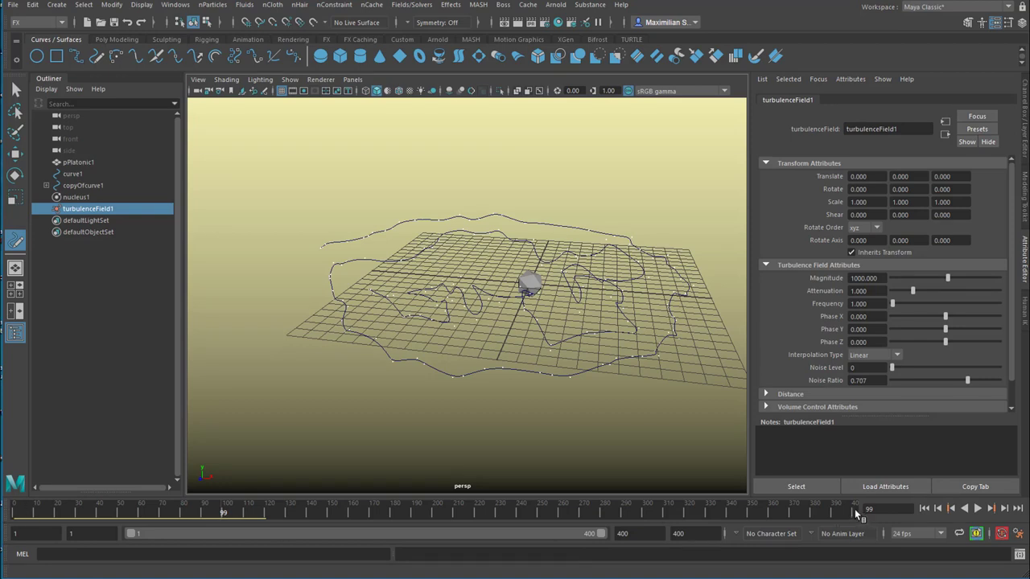
Rewind to frame 1, then select copyOfcurve1 and add pPlatonic1 to the selection.
left_click(925, 509)
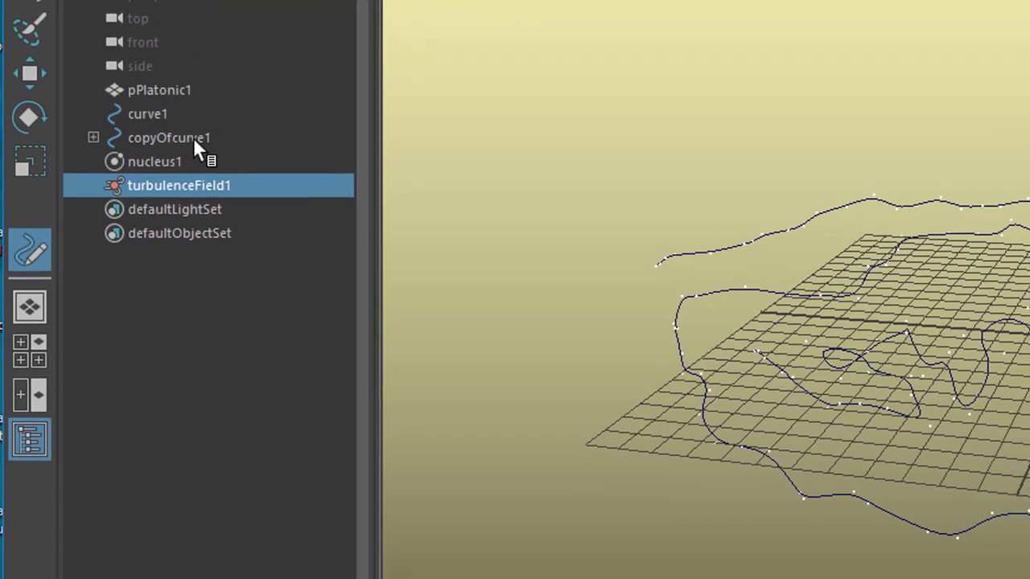
left_click(190, 131)
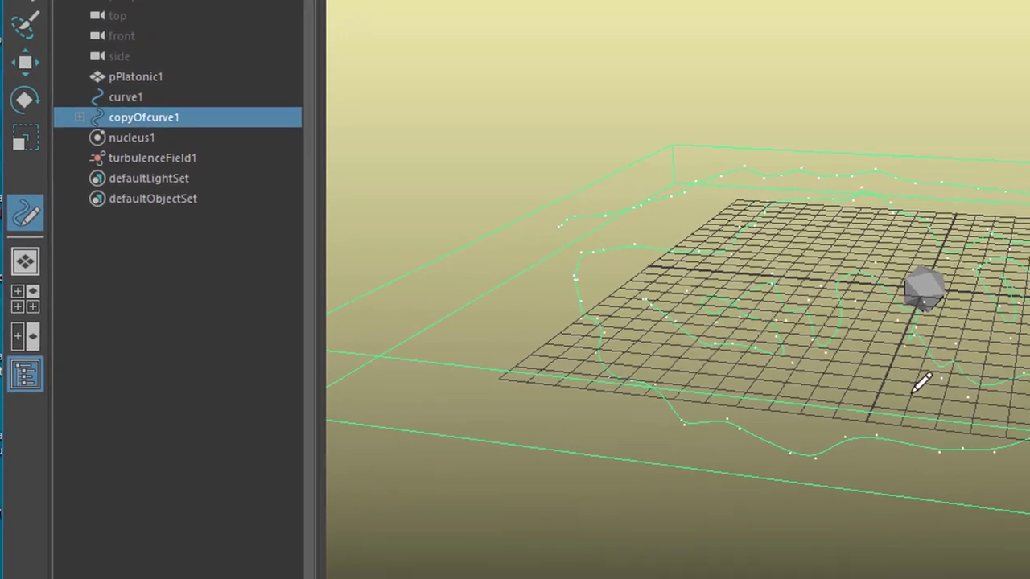
left_click_drag(748, 378, 854, 443, "alt")
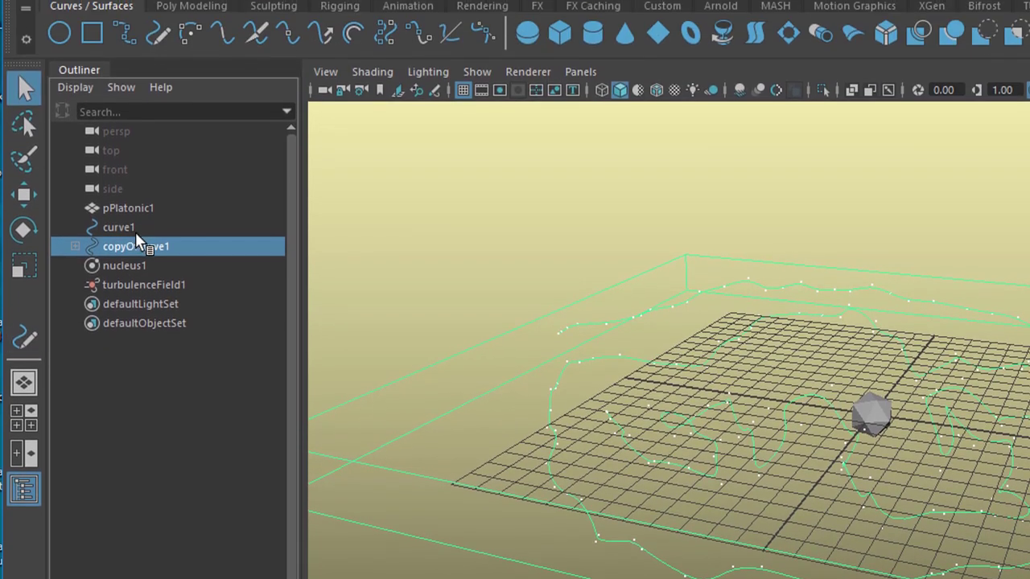
left_click(145, 210, "ctrl")
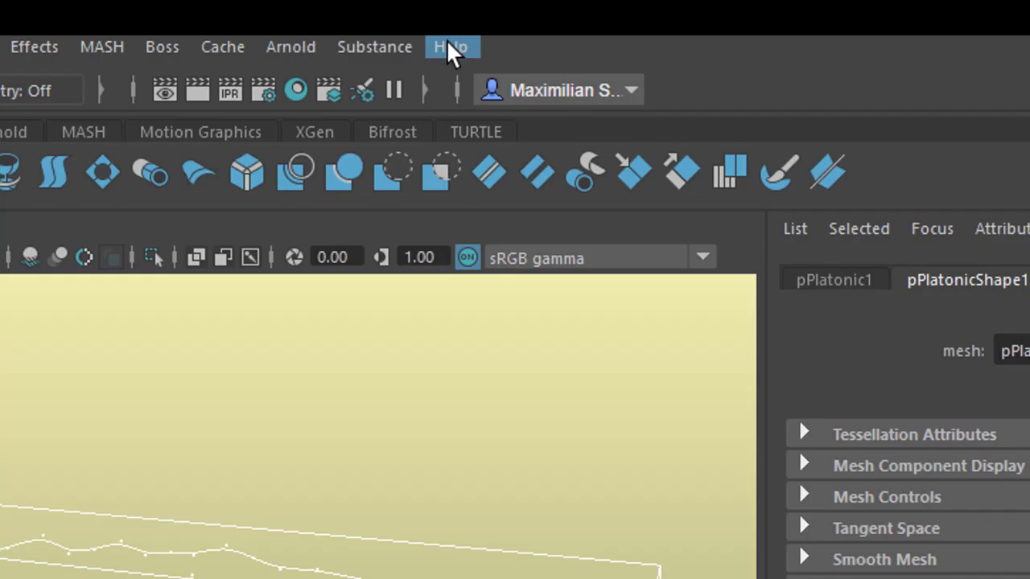
Search Maya's menus for 'motion path' with Help > Find Menu.
left_click(621, 5)
left_click(511, 116)
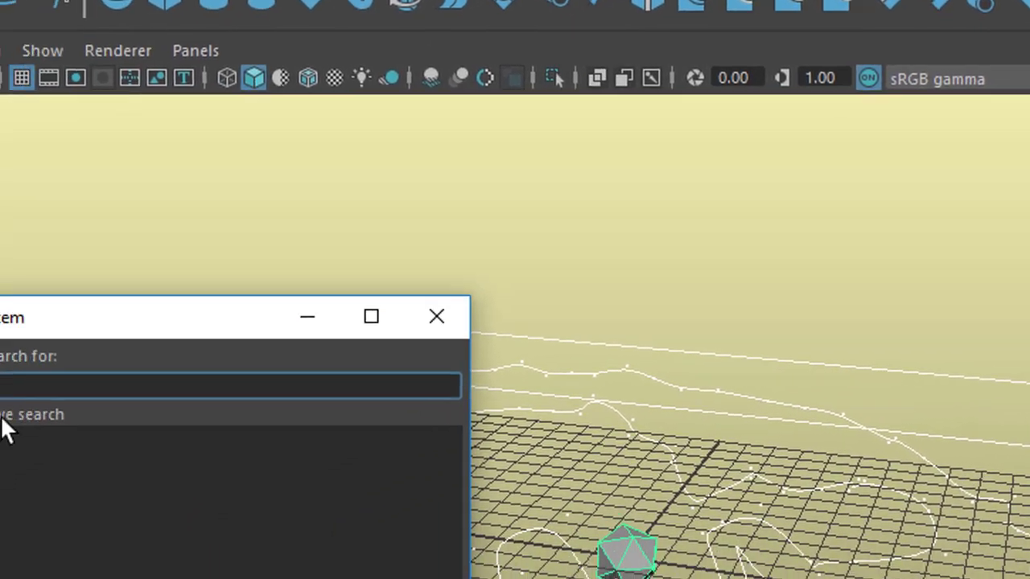
type("motion path")
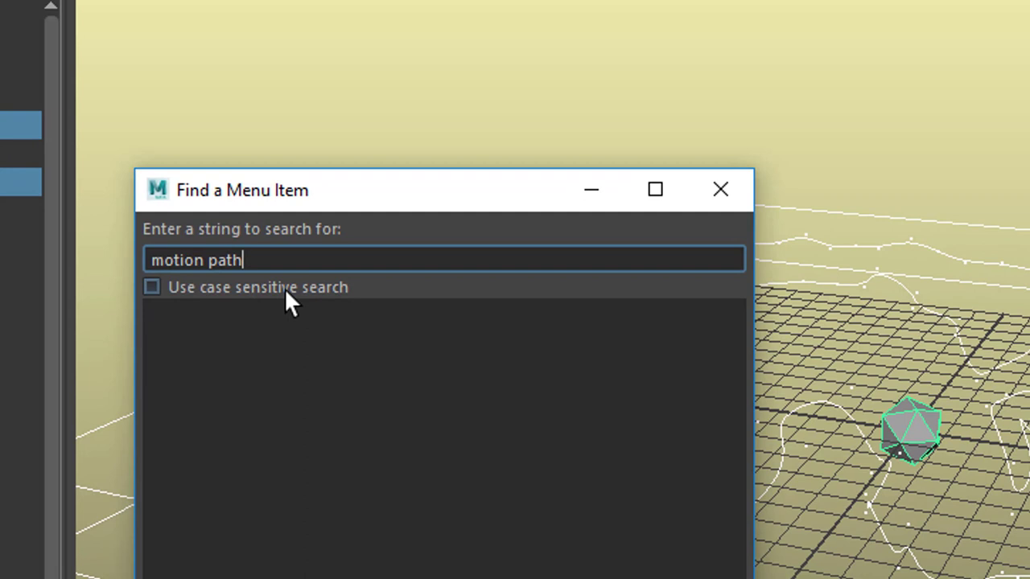
key("Return")
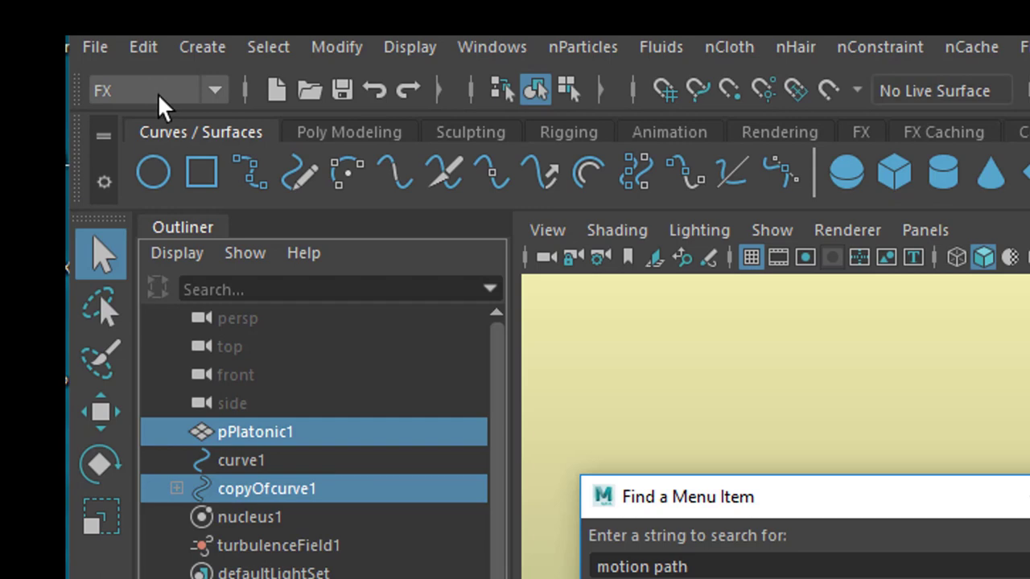
Switch to the Animation menu set and close the menu search window.
left_click(215, 91)
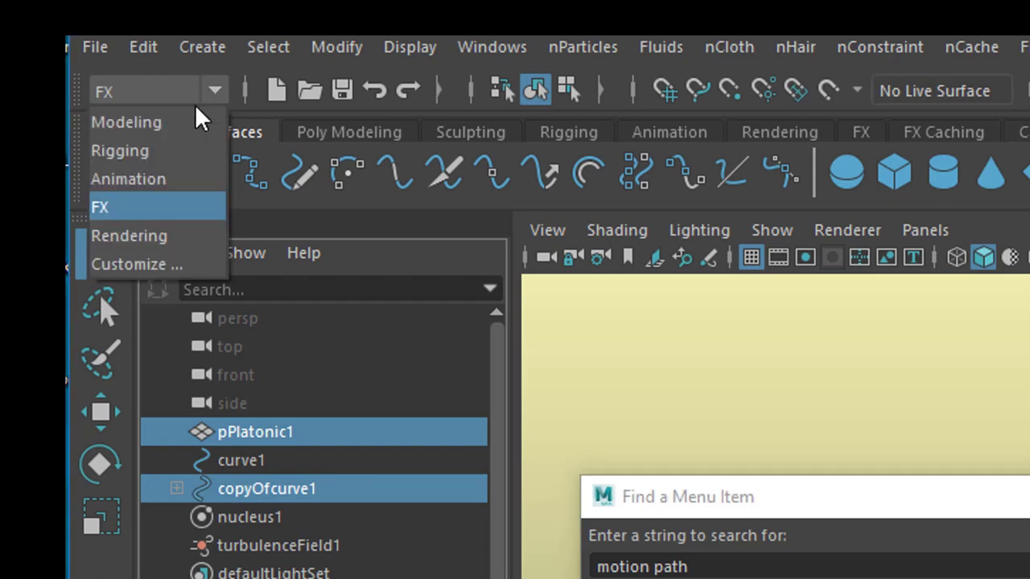
left_click(154, 177)
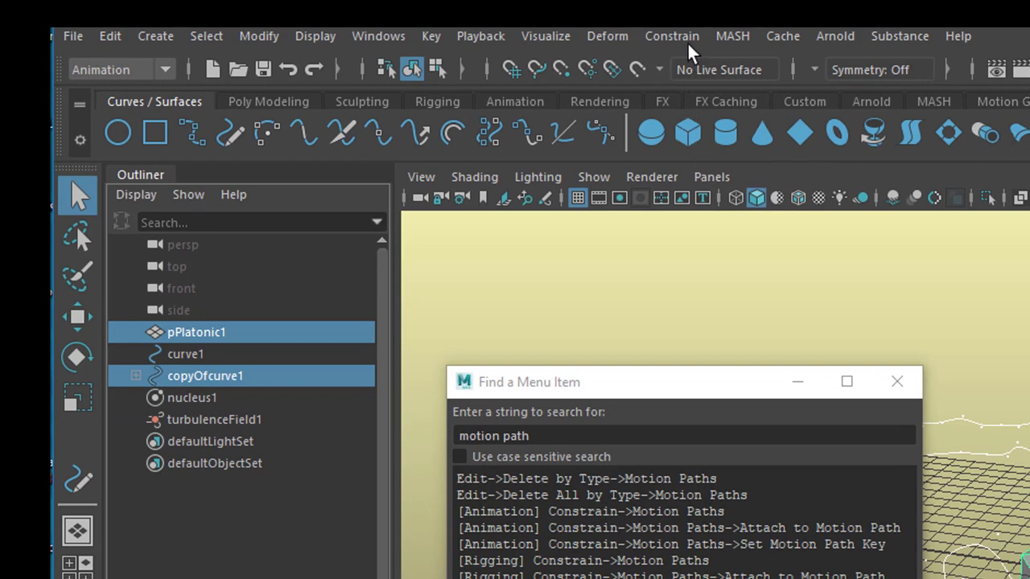
left_click(896, 383)
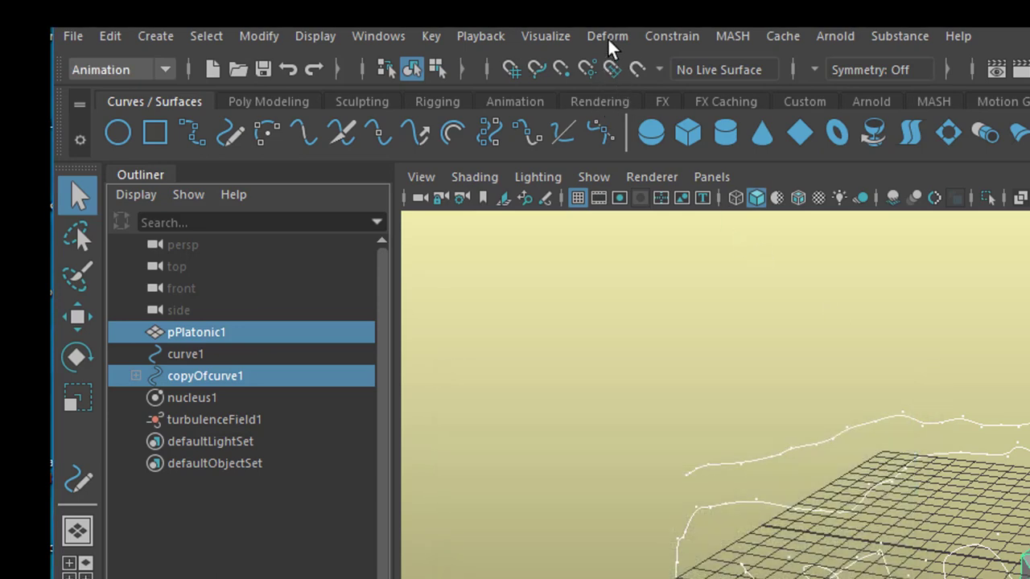
Attach pPlatonic1 to the curve with Constrain > Motion Paths > Attach to Motion Path.
left_click(608, 37)
mouse_move(680, 36)
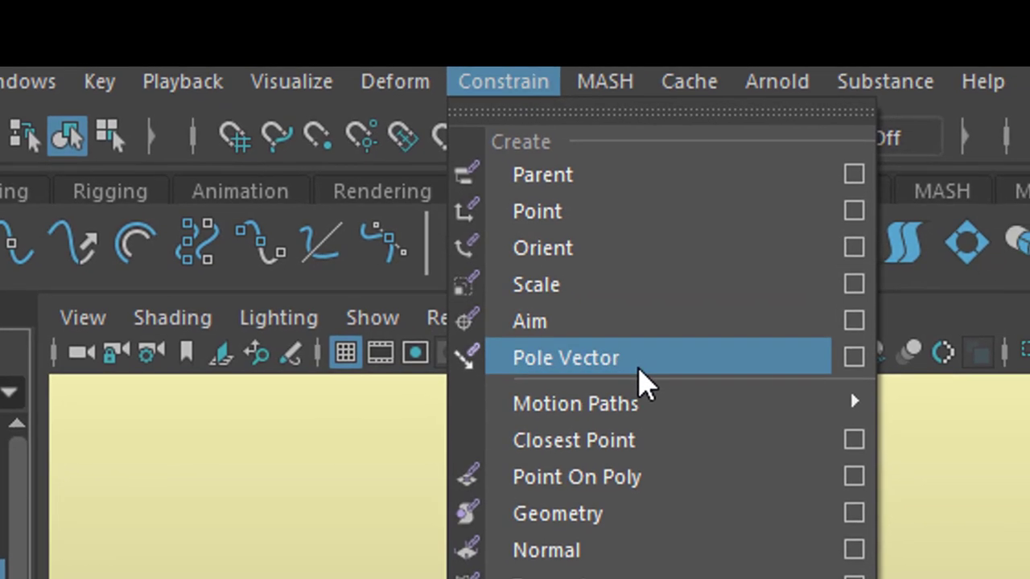
mouse_move(639, 404)
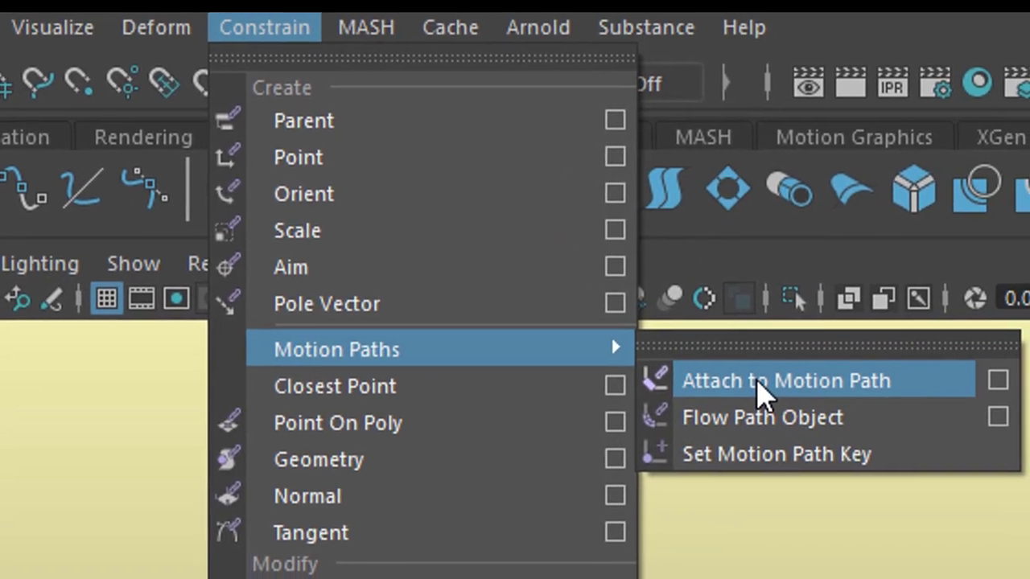
left_click(758, 385)
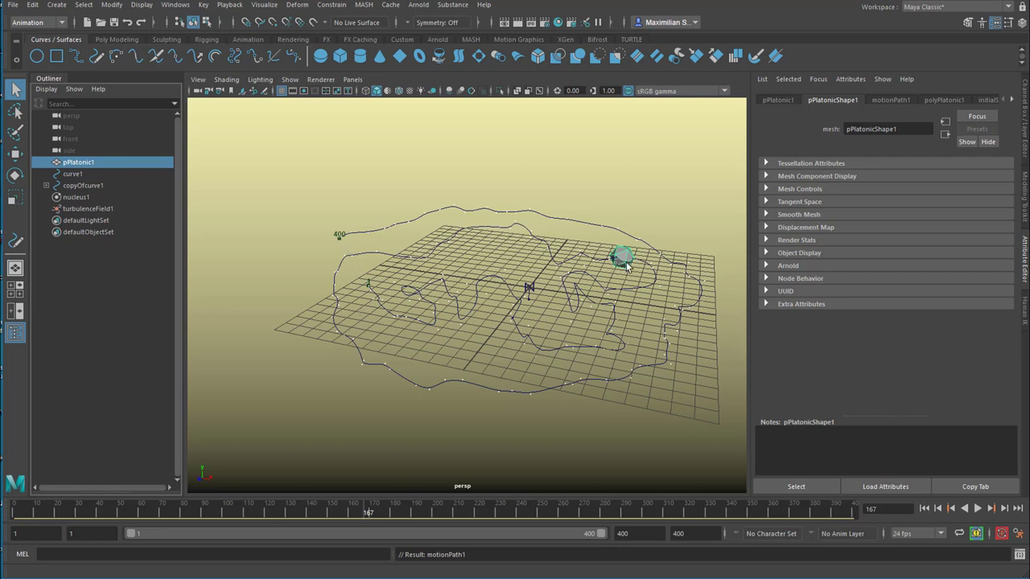
Replay the animation from frame 1, viewing the solid travel the curve edge-on.
left_click(924, 508)
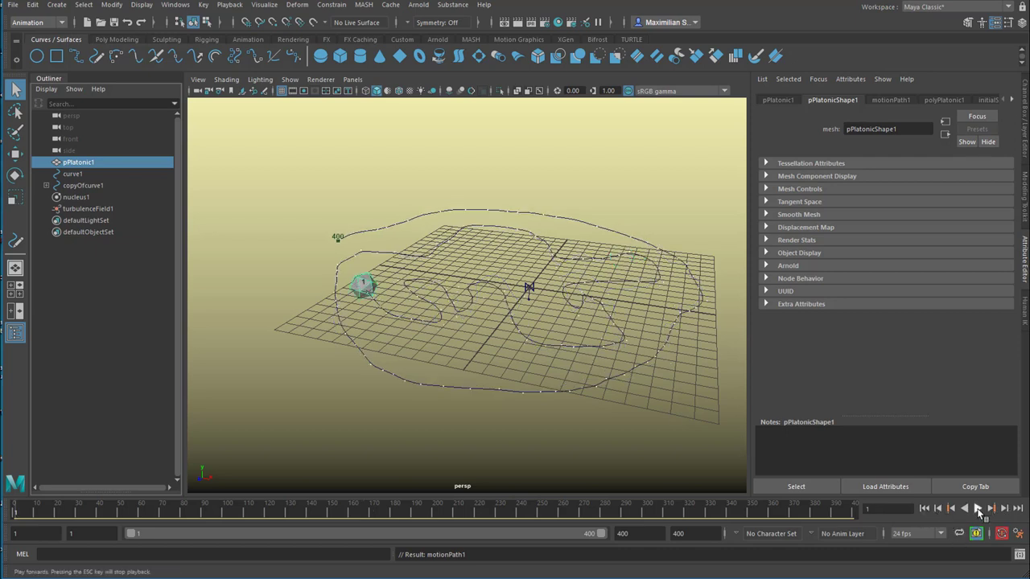
left_click(977, 509)
mouse_move(582, 386)
left_mouse_down("alt")
mouse_move(581, 354)
mouse_move(589, 370)
left_mouse_up("alt")
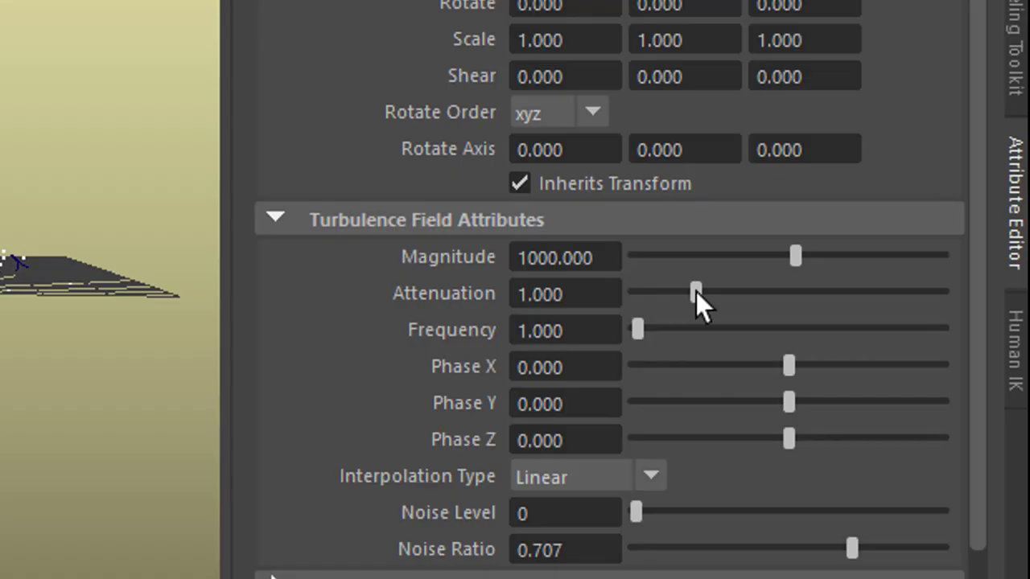
Try turbulenceField1 Attenuation at 0, then set it to 10.
left_click_drag(696, 292, 597, 539)
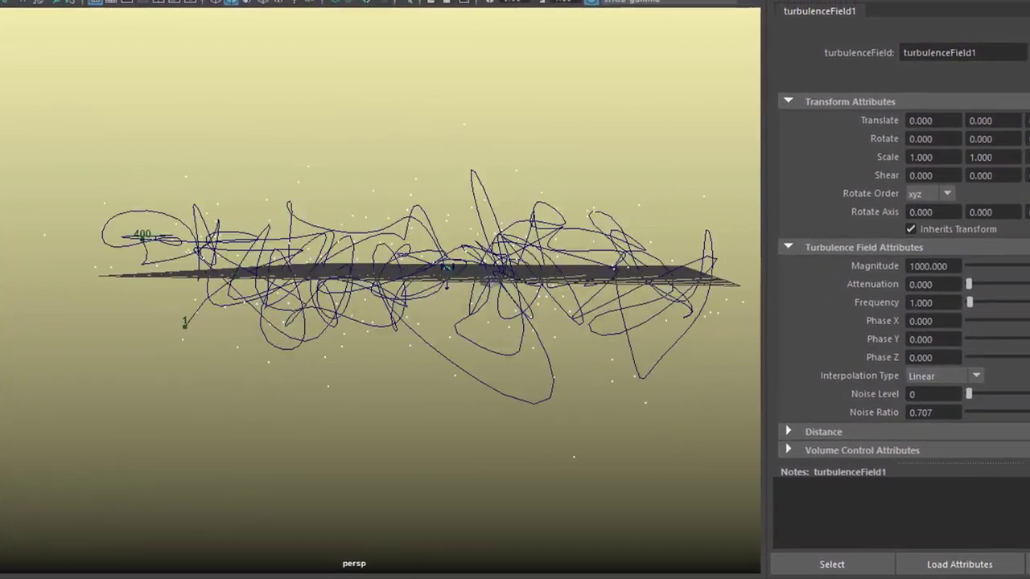
left_click(885, 287)
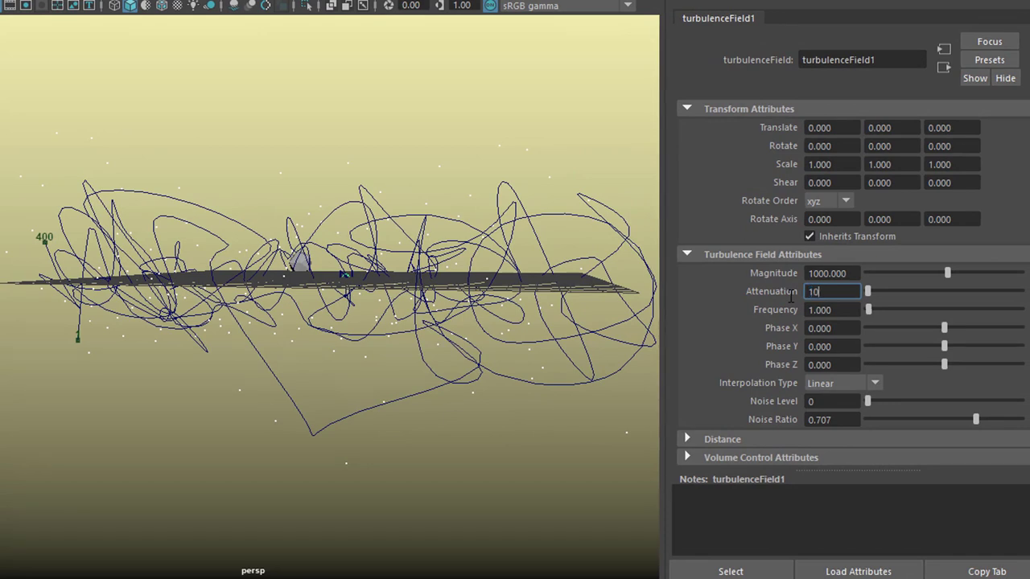
type("10")
key("Return")
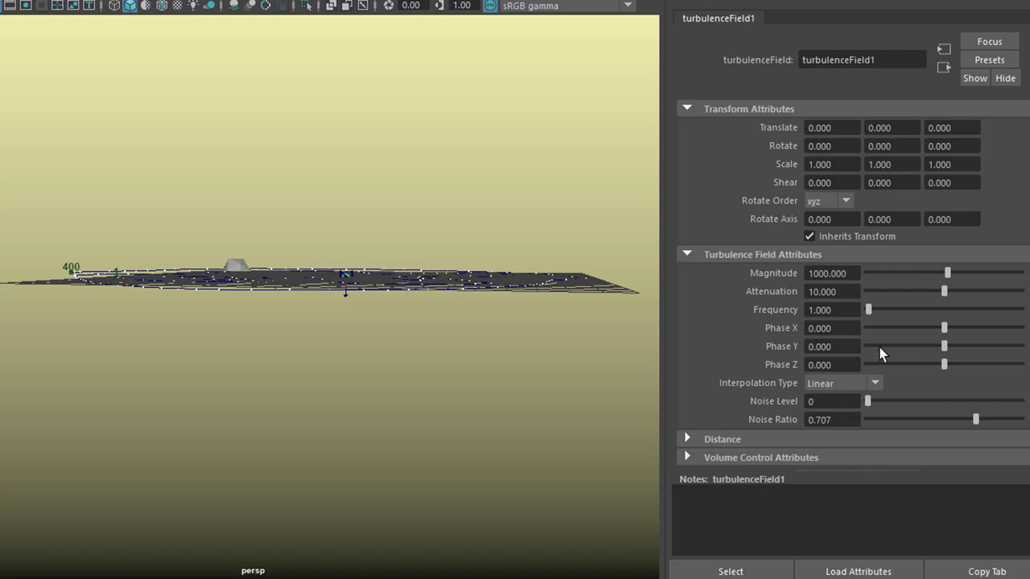
Set the turbulence Magnitude to 10000 and Attenuation to 3.
left_click(818, 273)
key("Return")
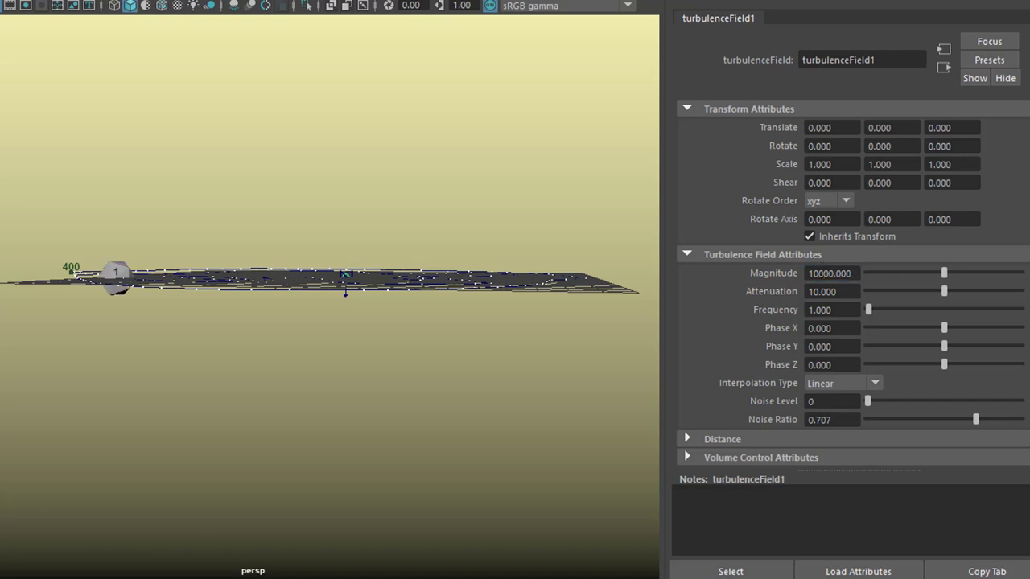
left_click_drag(317, 404, 588, 405, "alt")
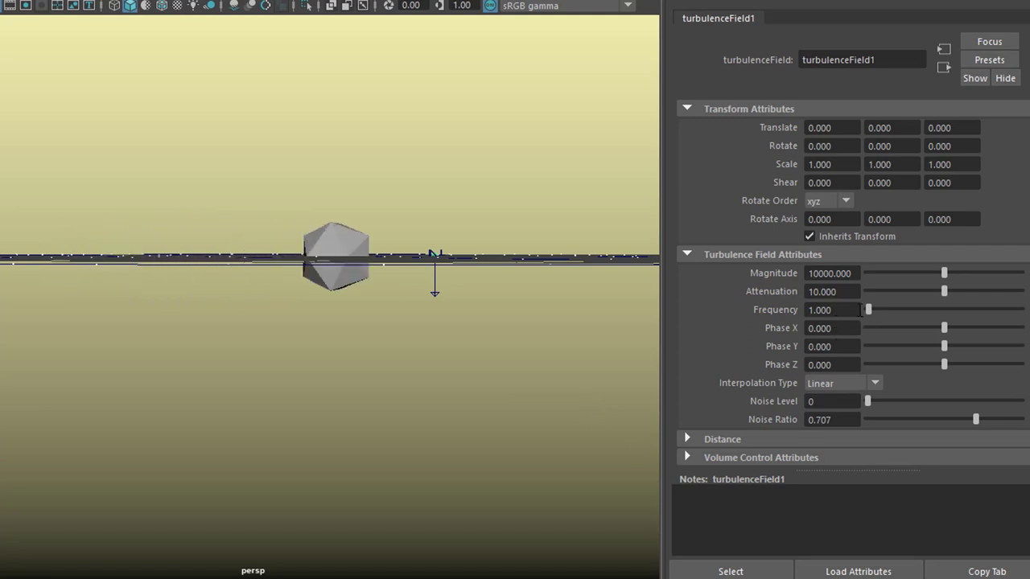
left_click(801, 291)
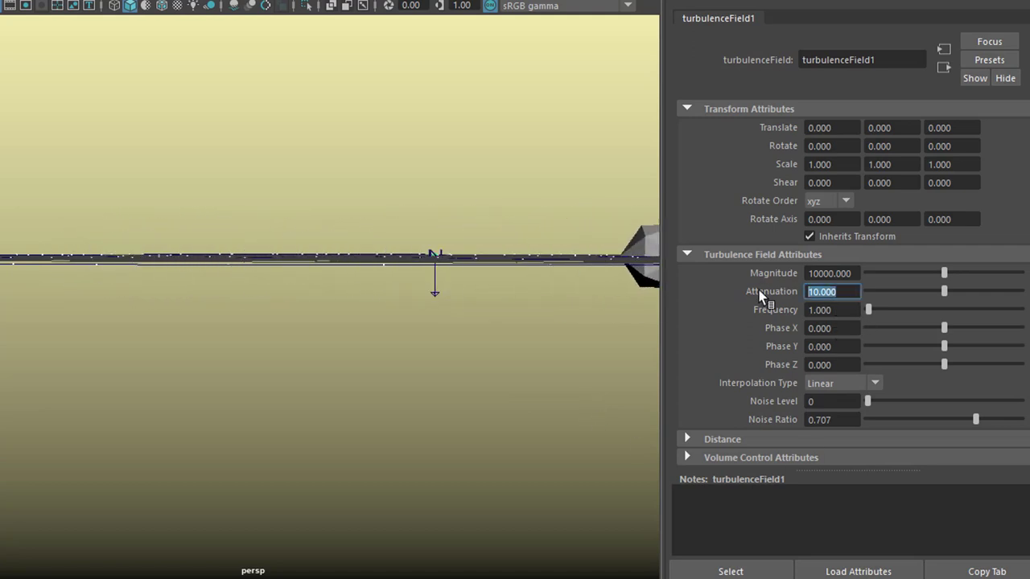
type("3")
key("Return")
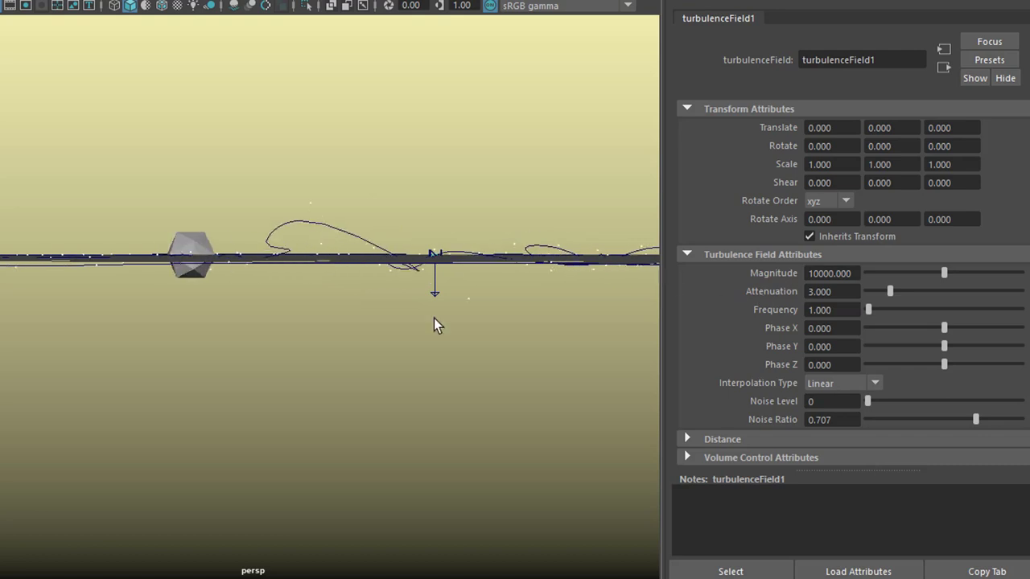
Lower Attenuation to 0.5 and return Magnitude to 1000.
left_click_drag(281, 368, 396, 412, "alt")
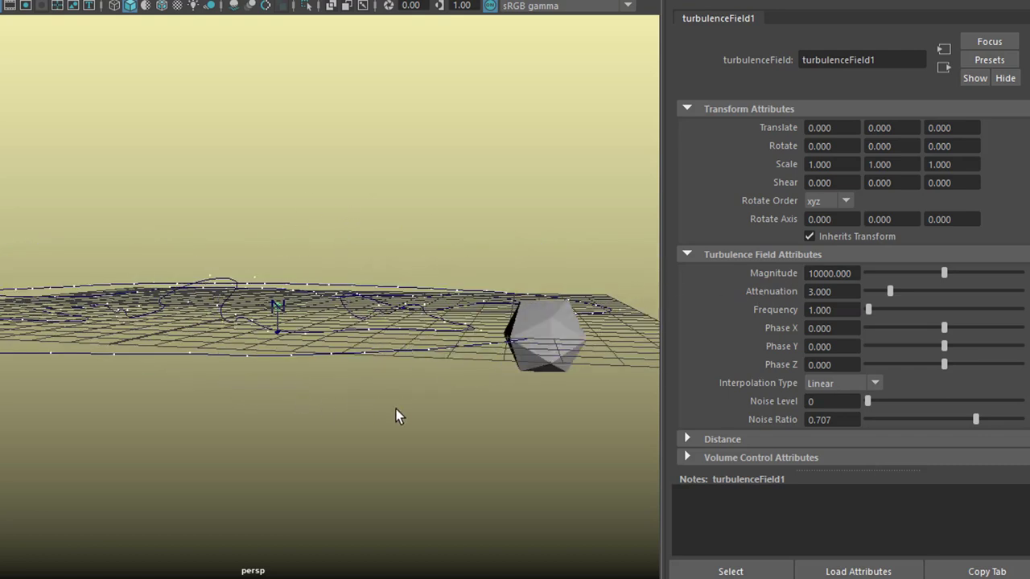
double_click(845, 293)
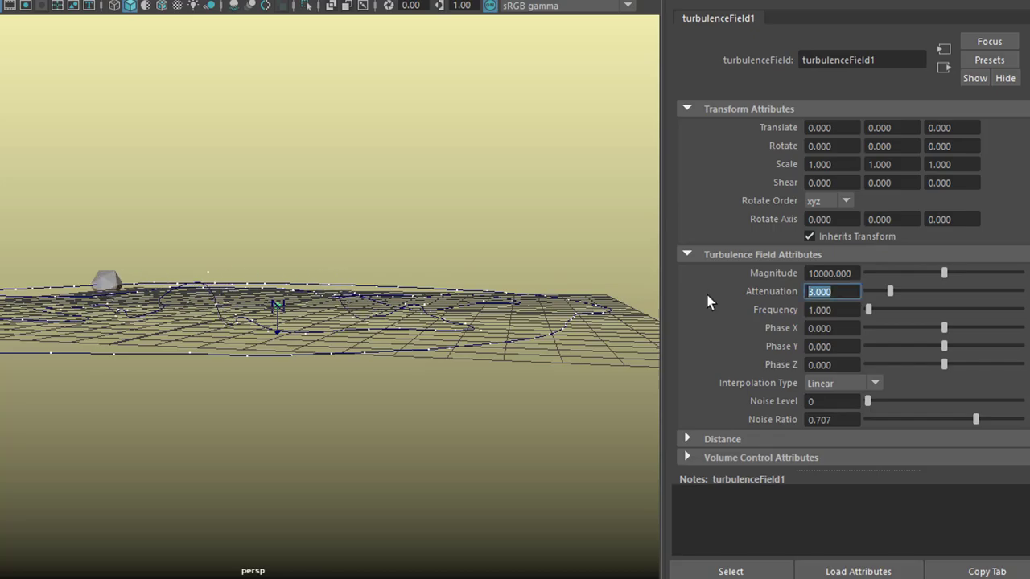
type("0.5")
key("Return")
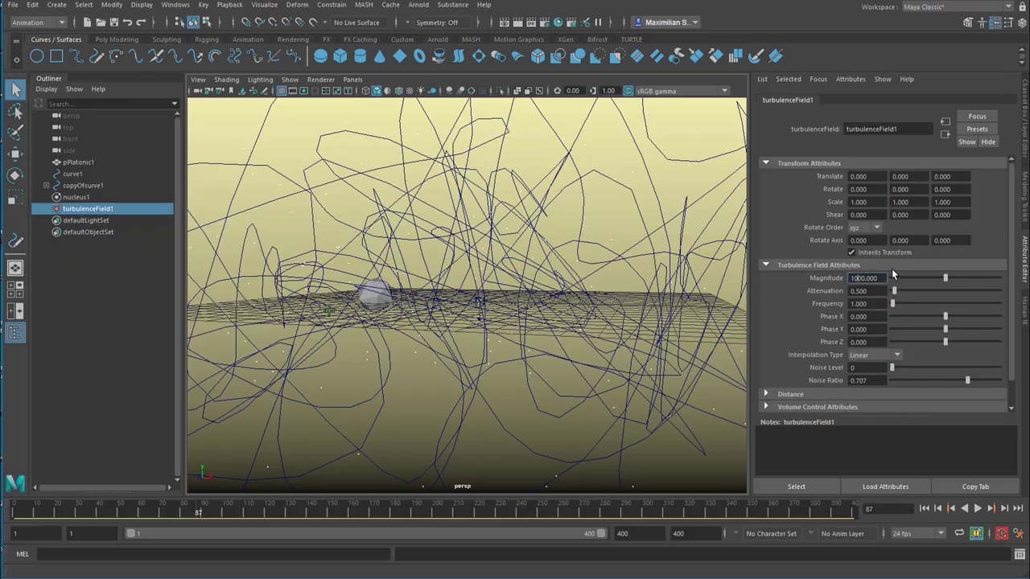
key("Return")
Replay the simulation from frame 1 to watch the curves wobble.
scroll(909, 386, "down", 1)
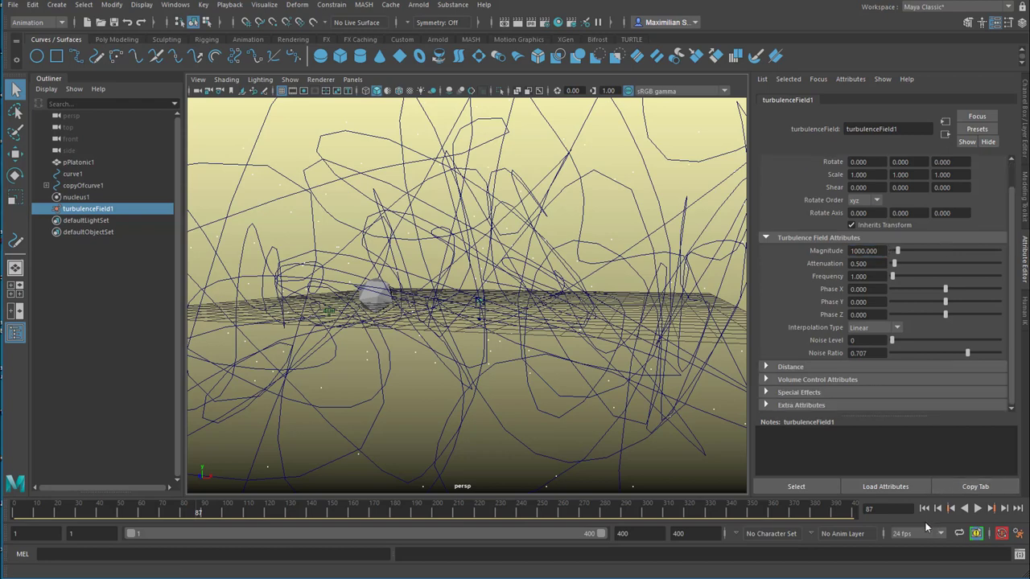
left_click(924, 509)
left_click(979, 509)
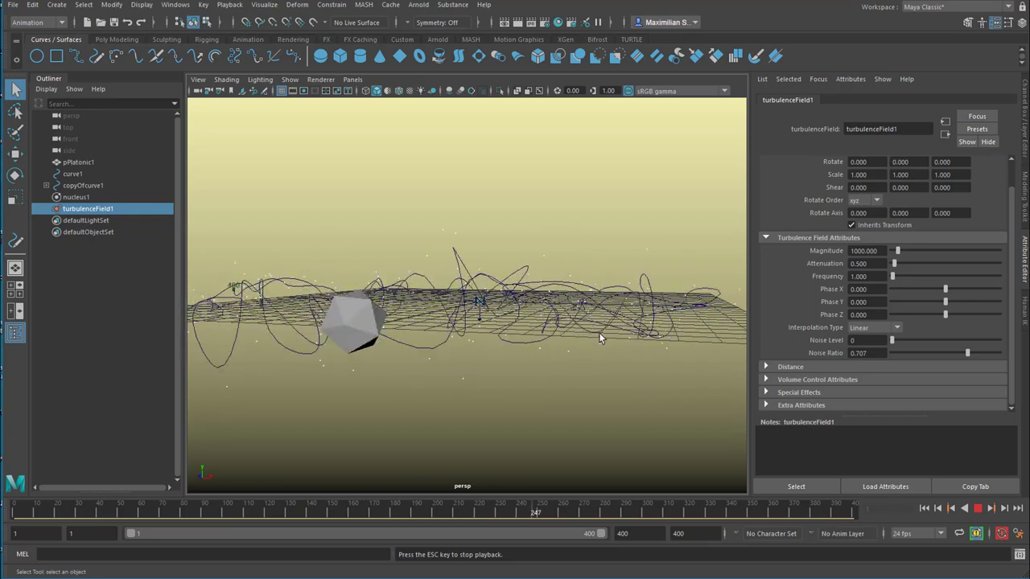
Orbit around the wobbling curves during playback from high, top-down and side-on angles.
left_click_drag(603, 342, 608, 227, "alt")
scroll(515, 258, "down", 3)
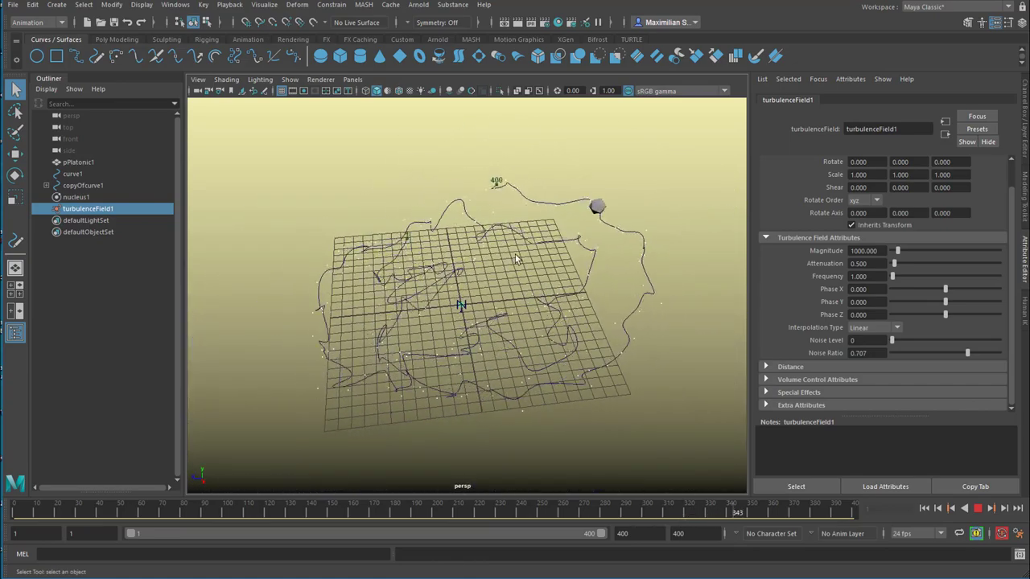
left_click_drag(409, 127, 385, 149, "alt")
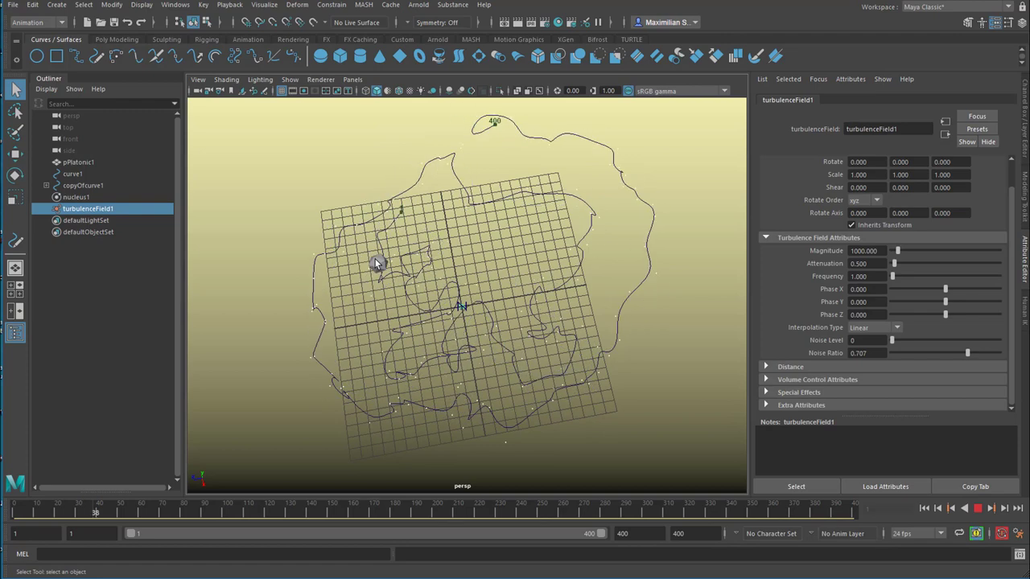
left_click_drag(492, 299, 514, 260, "alt")
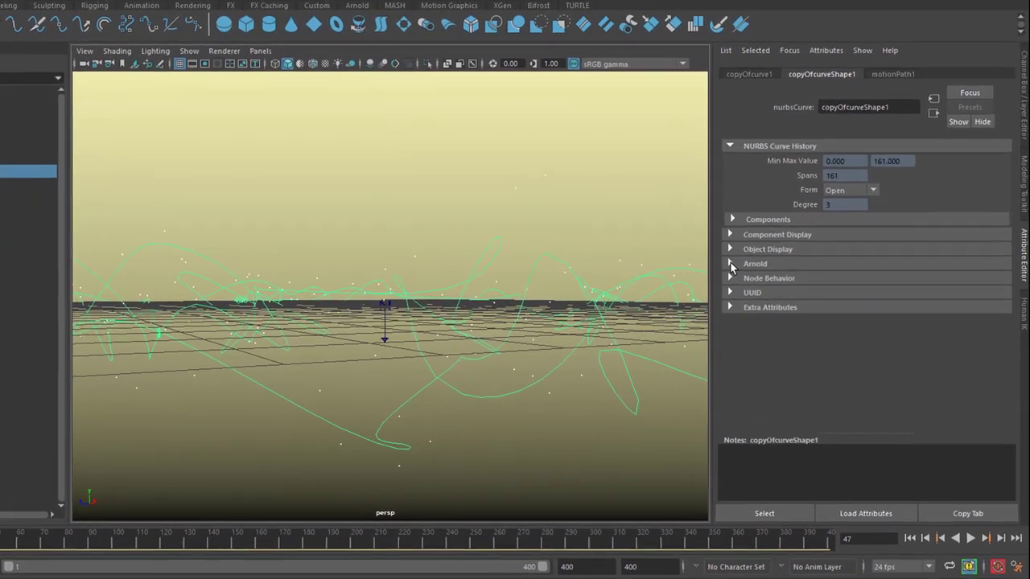
Enable Render Curve in copyOfcurveShape1's Arnold section.
left_click(766, 267)
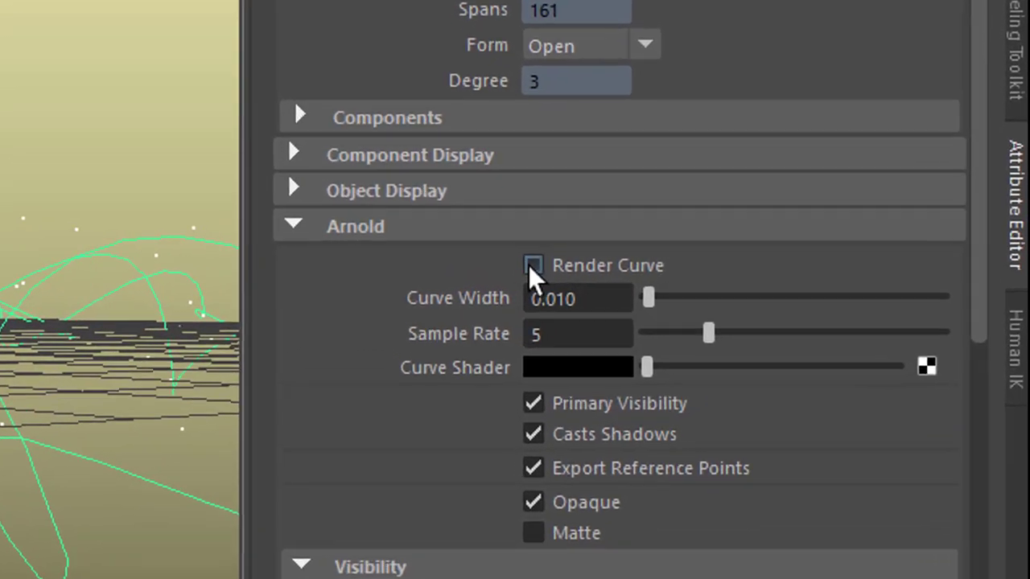
left_click(715, 274)
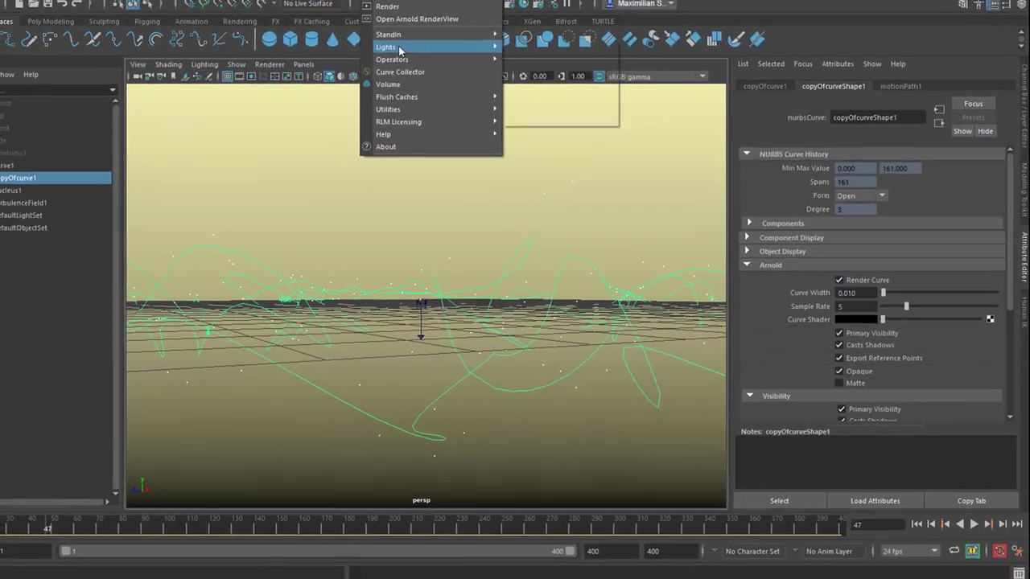
Add an Arnold skydome light, aiSkyDomeLight1, to the scene.
mouse_move(337, 28)
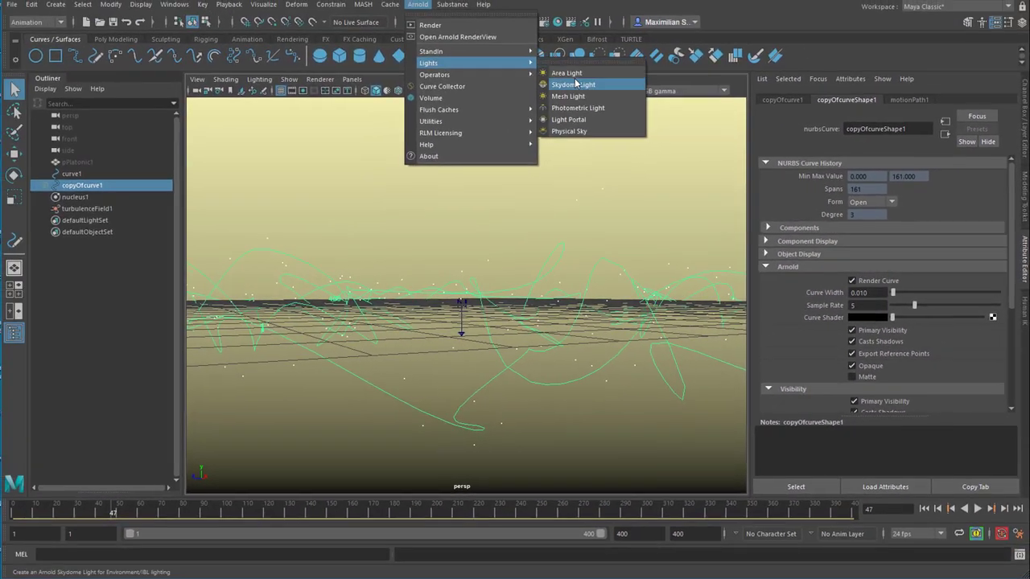
left_click(573, 85)
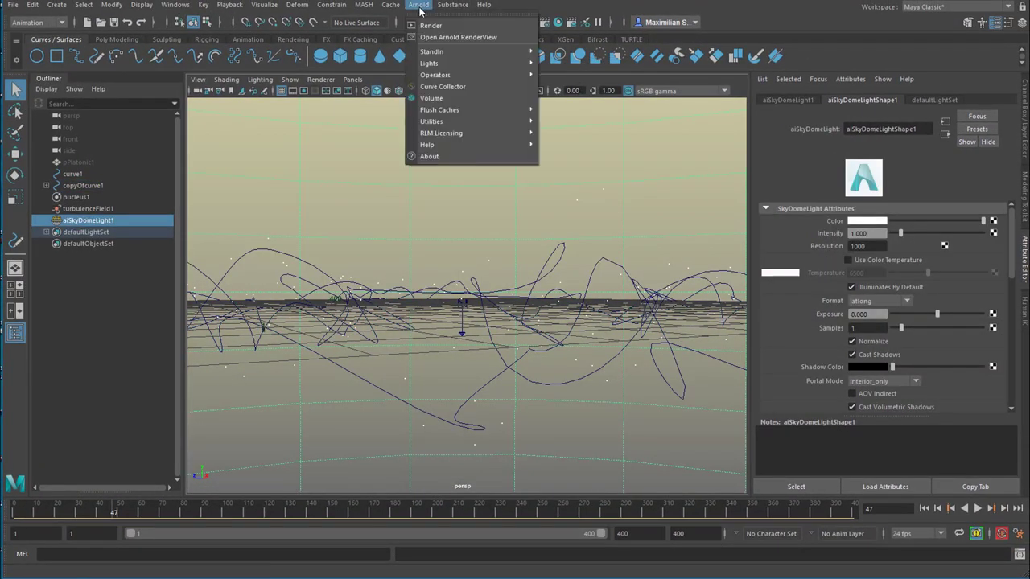